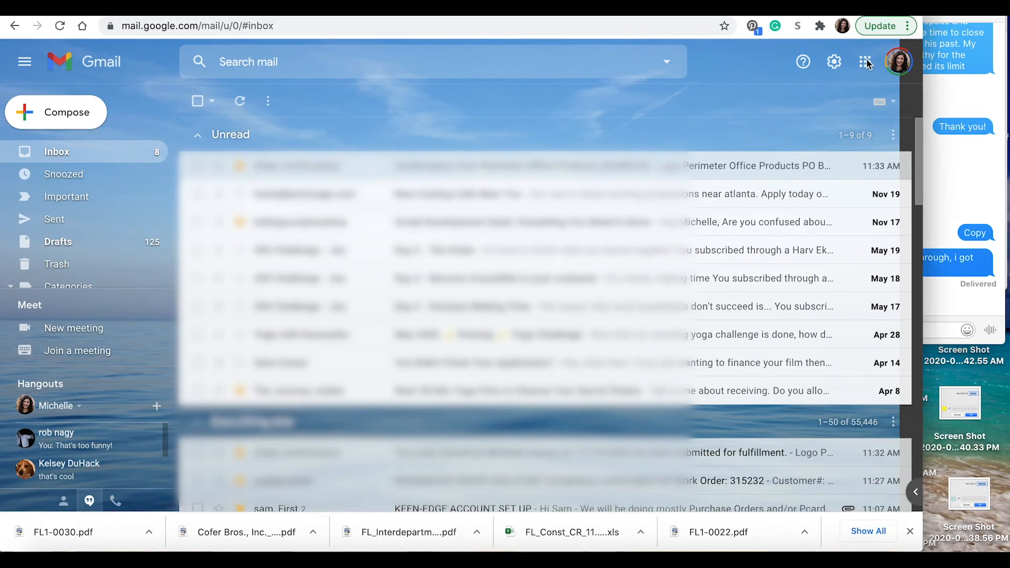
Step: Create a blank Google Form in First Ladies S1 - Construction > MISC, shared like that folder
left_click(866, 64)
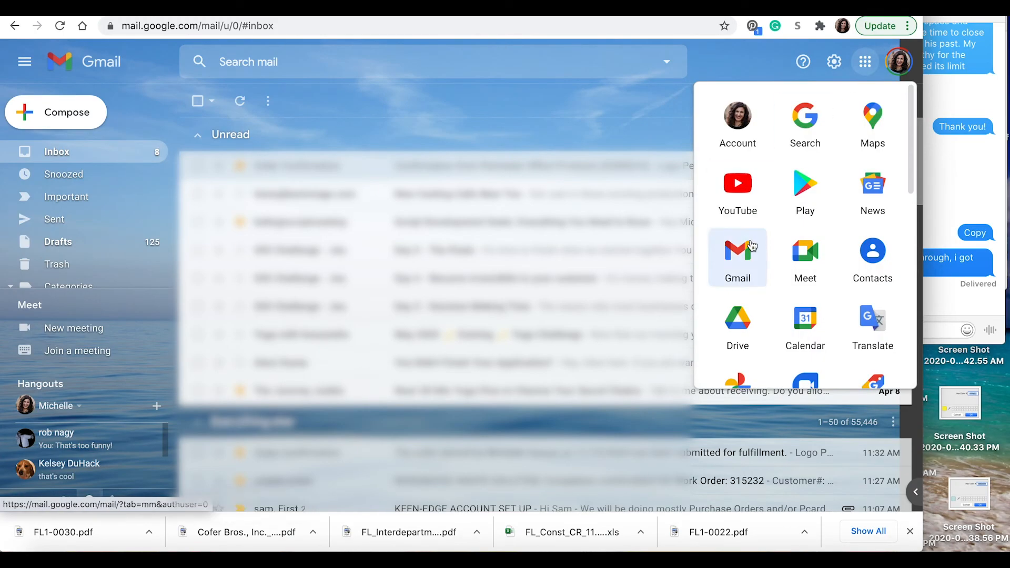
left_click(743, 317)
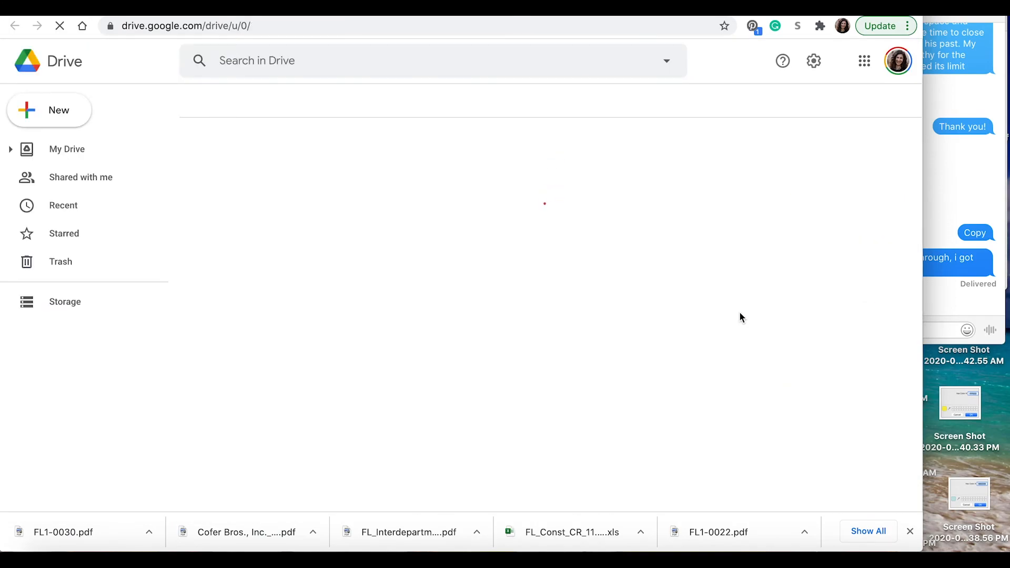
double_click(322, 422)
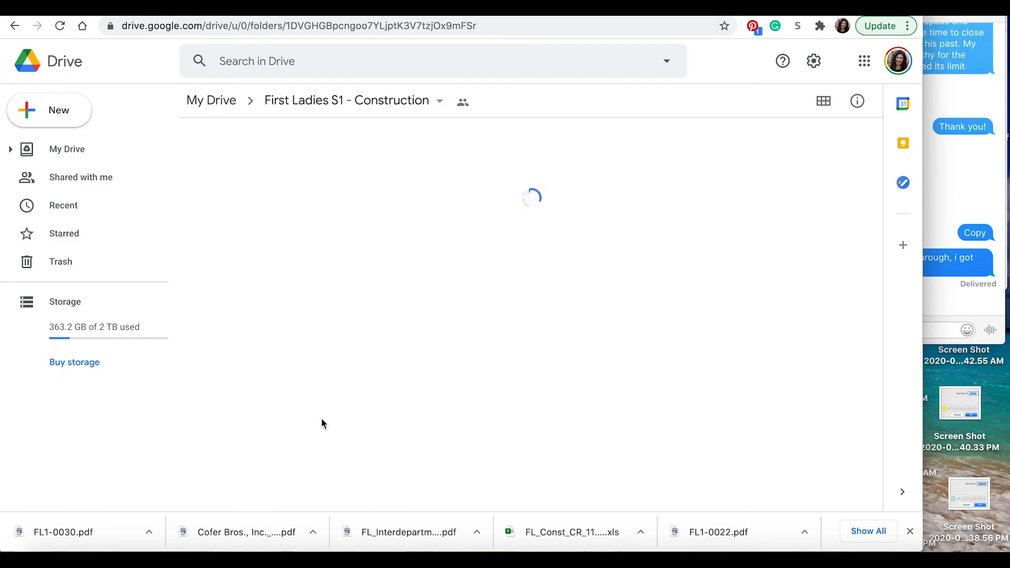
scroll(322, 422, "down", 3)
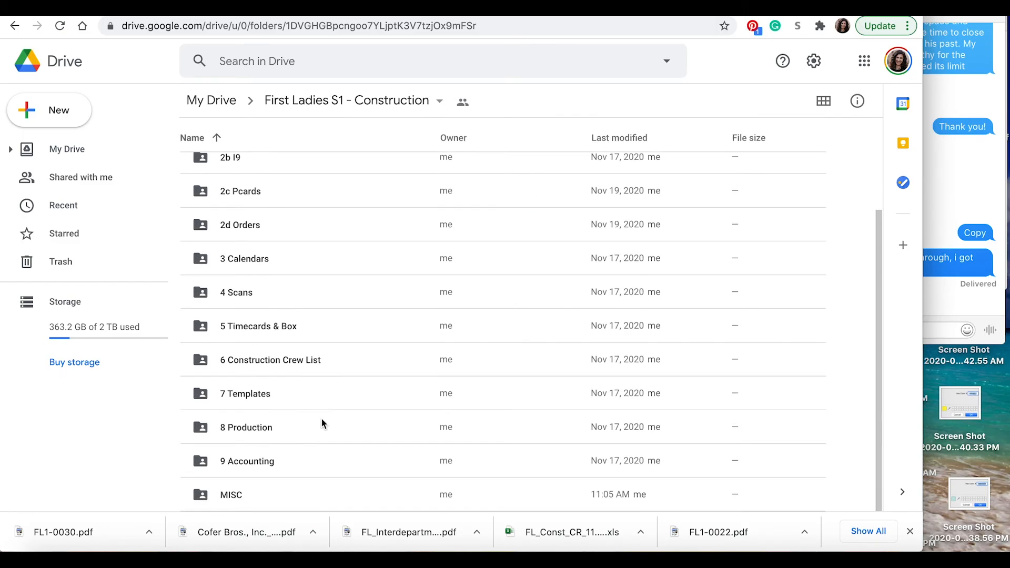
double_click(234, 498)
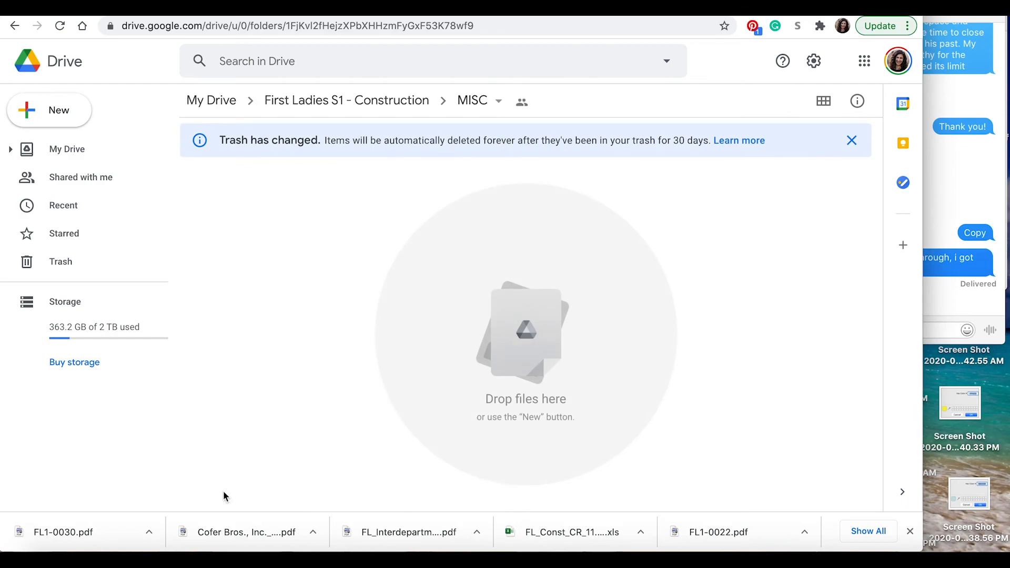
left_click(87, 109)
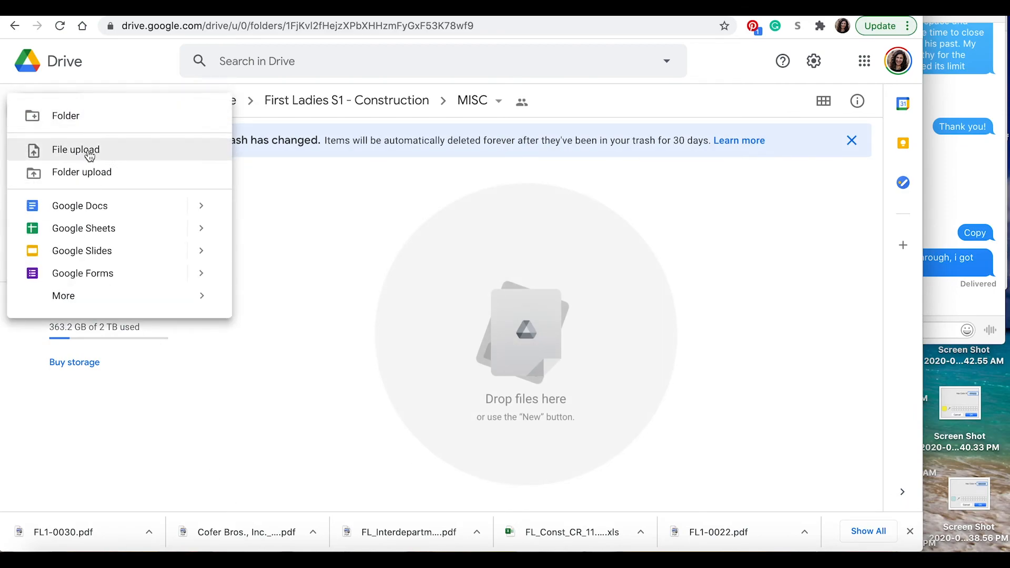
left_click(105, 275)
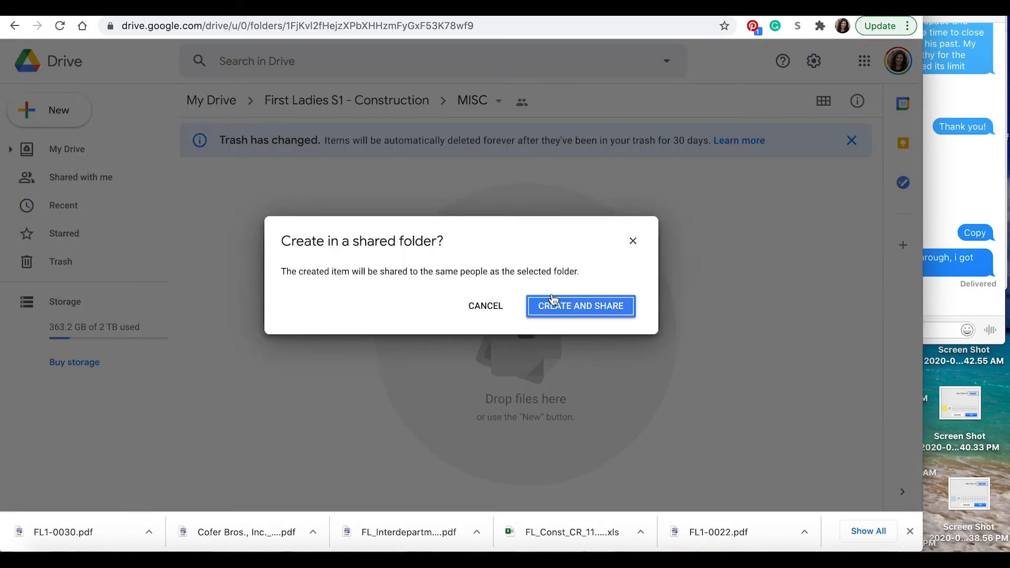
left_click(563, 307)
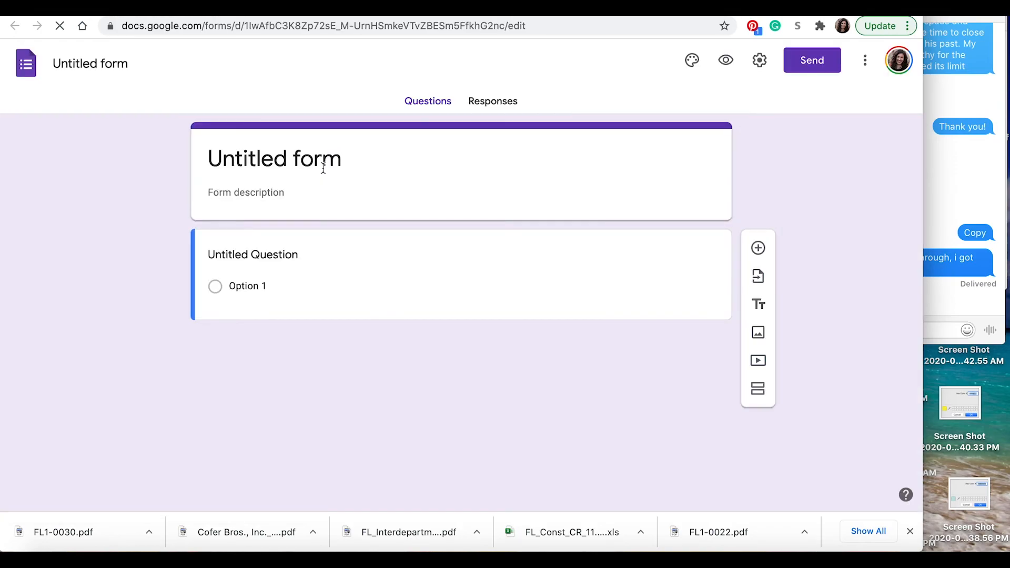
Step: Title the form 'Lunch'
left_click(323, 168)
type("Lunch")
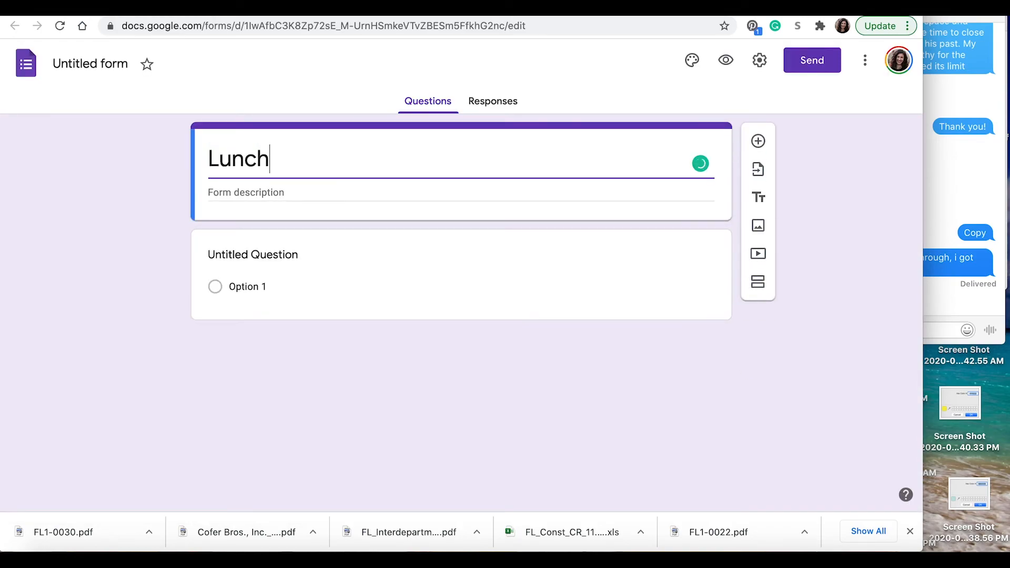
left_click(109, 77)
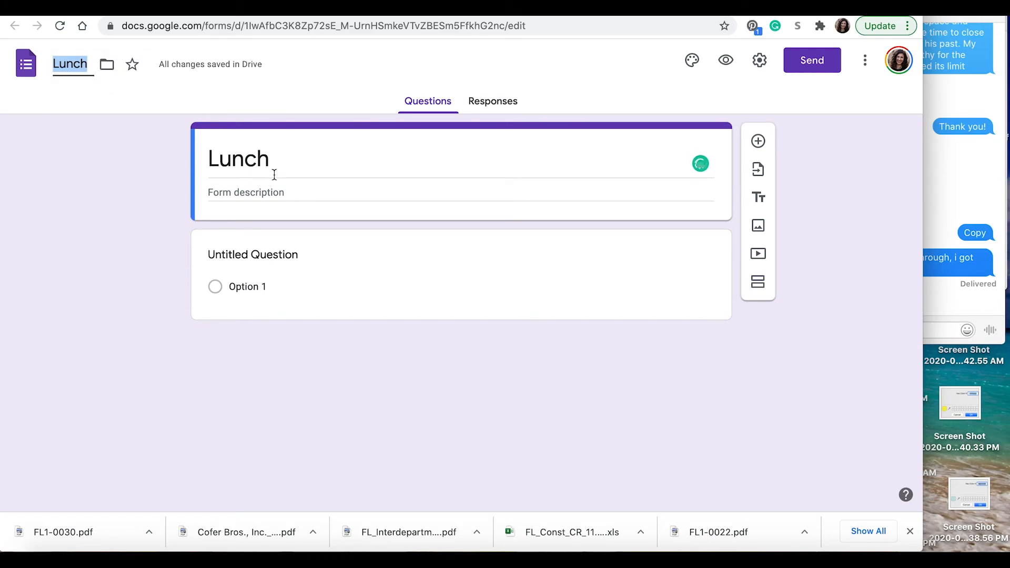
Step: Name the first question 'First & Last Name'
left_click(271, 252)
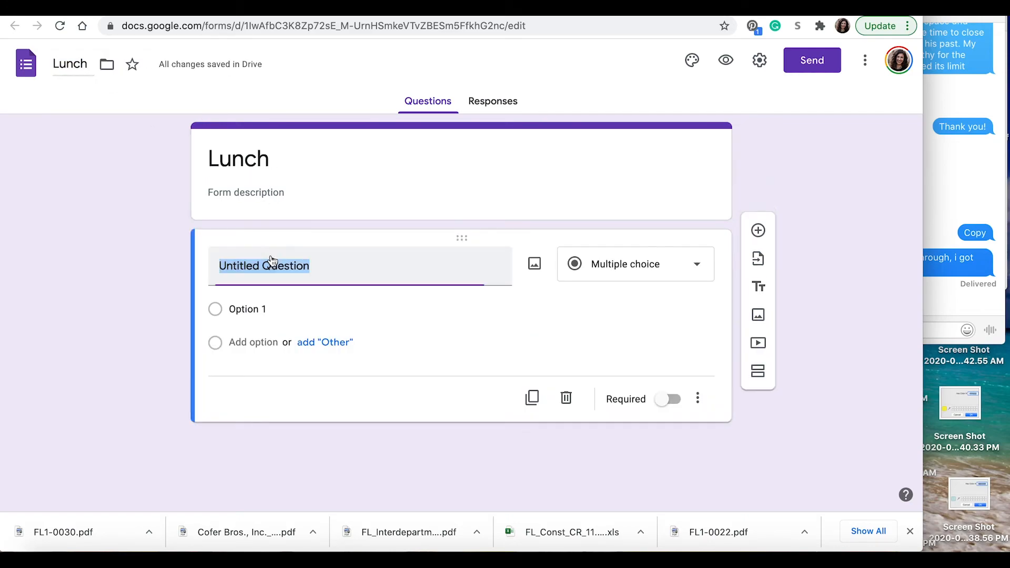
type("First")
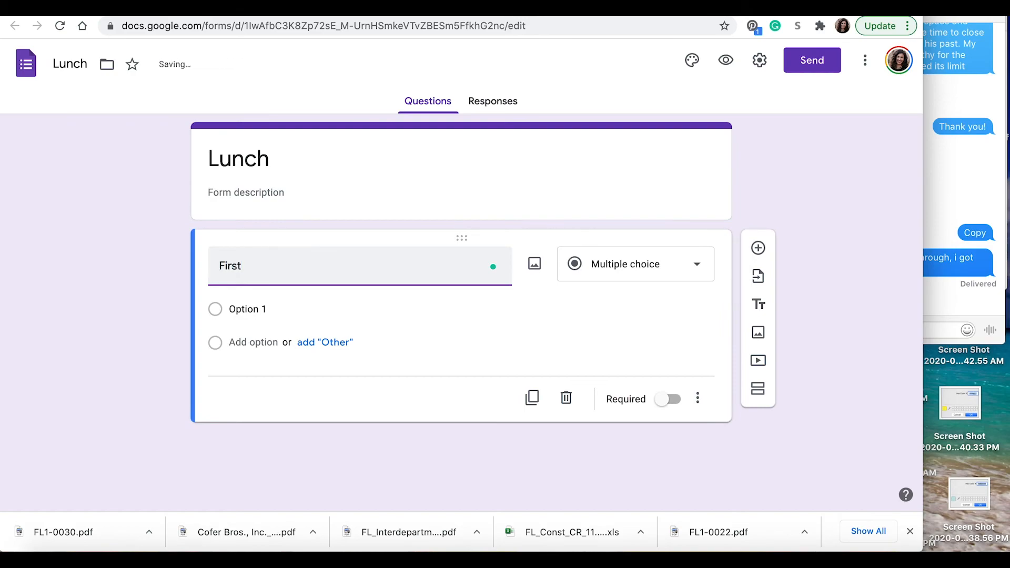
type(" & Last name")
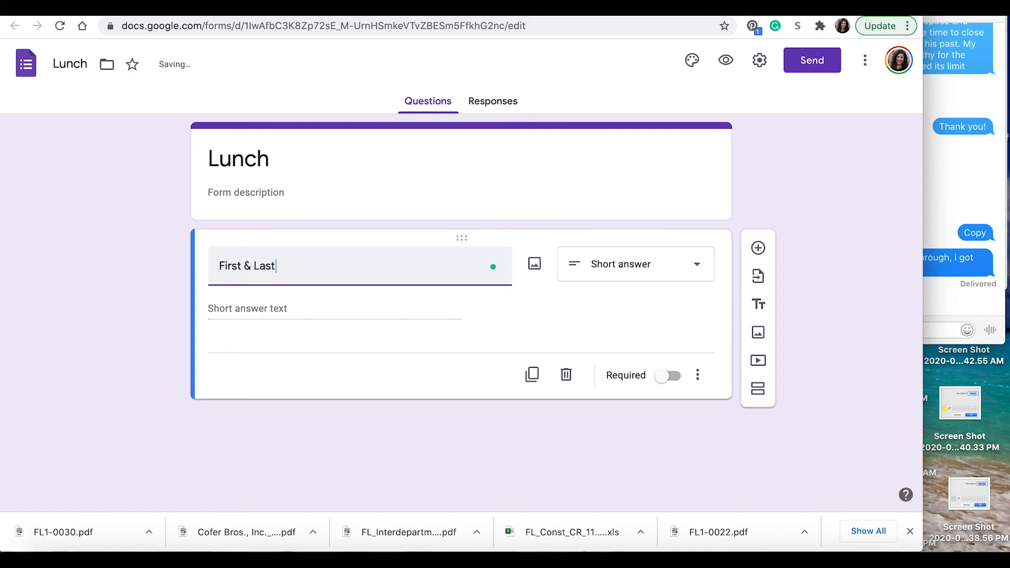
key("BackSpace")
key("BackSpace")
key("BackSpace")
key("BackSpace")
type("Name")
Step: Make First & Last Name required and add the description 'Limit is $15 (including tax & tip)'
left_click(676, 377)
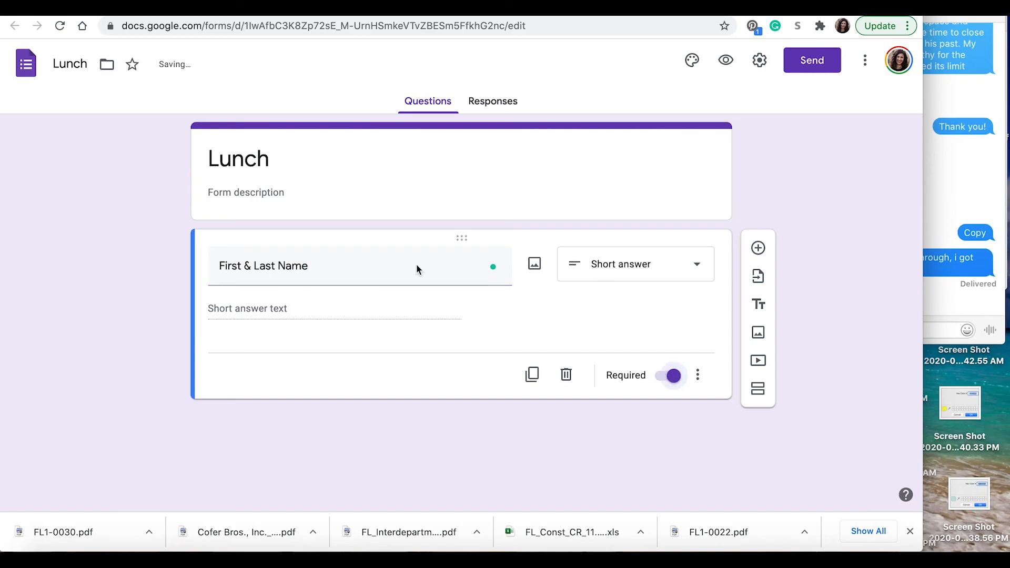
left_click(298, 189)
type("Llimit")
key("BackSpace")
key("BackSpace")
key("BackSpace")
key("BackSpace")
key("BackSpace")
type("imit is $15 (including tax & tip)")
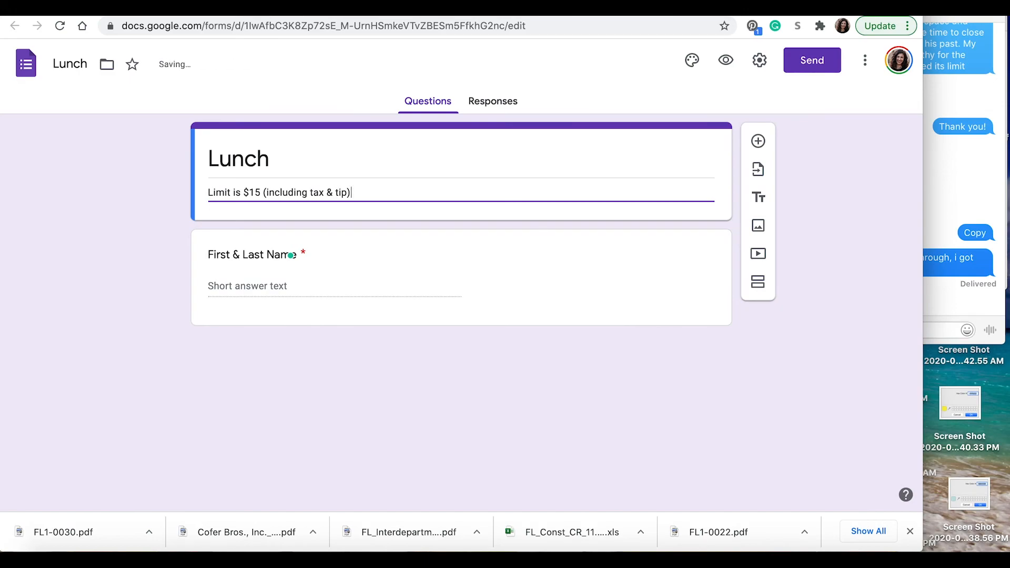
left_click(121, 267)
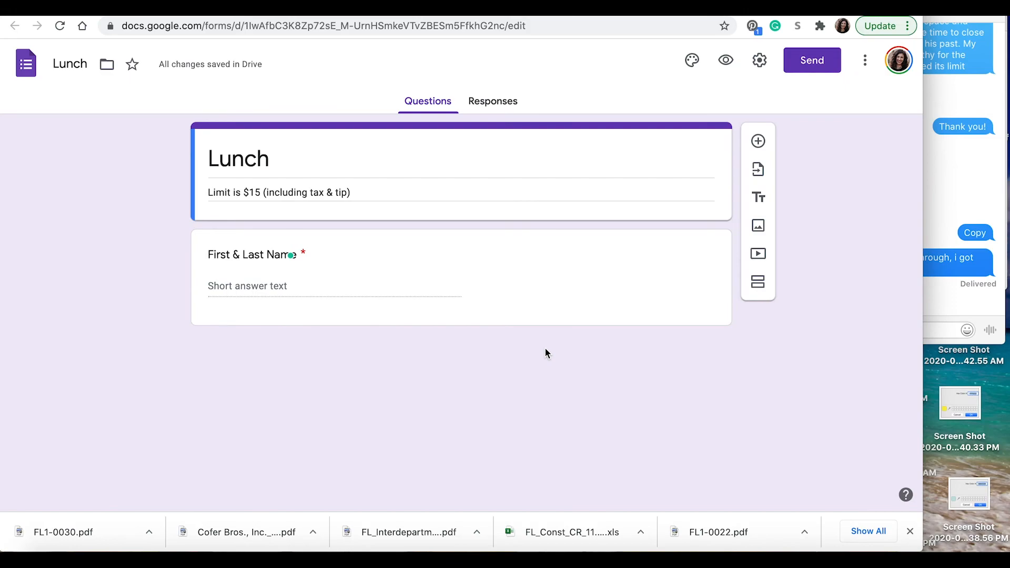
left_click(607, 291)
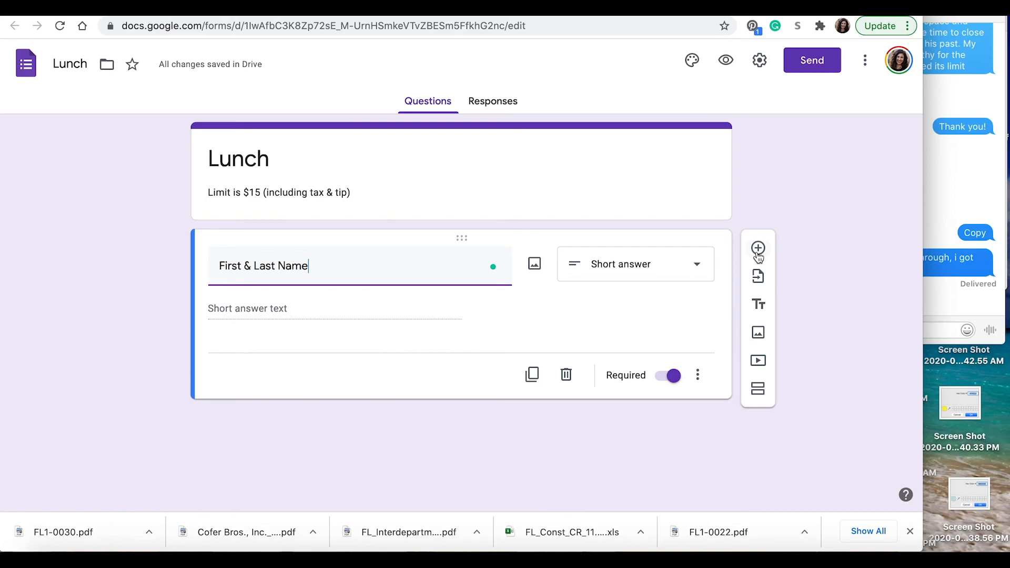
Step: Add a required Paragraph question 'Lunch Order', then a short-answer question 'Lunch Total'
left_click(758, 250)
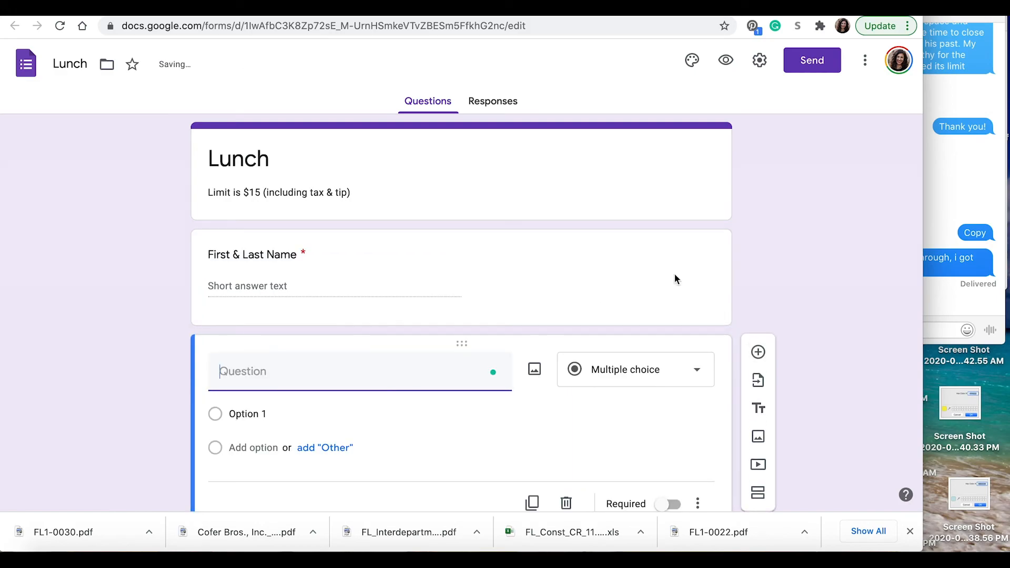
type("Lunch Order")
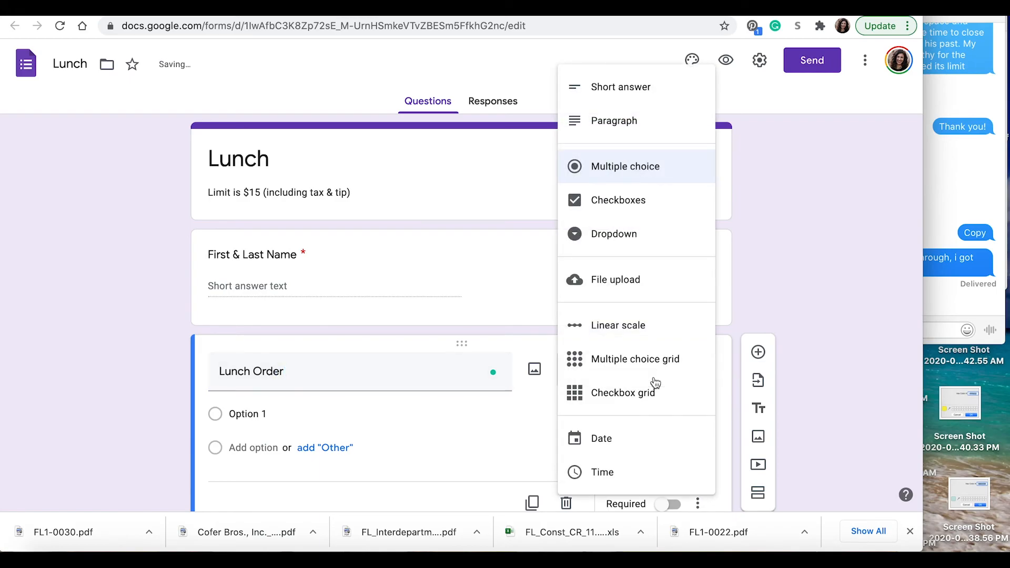
left_click(632, 127)
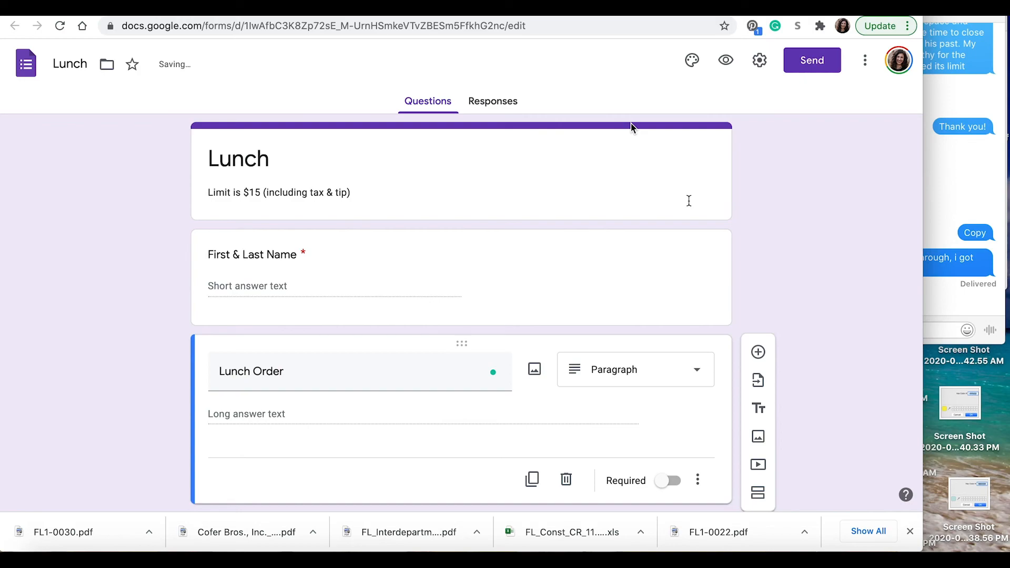
scroll(724, 251, "down", 1)
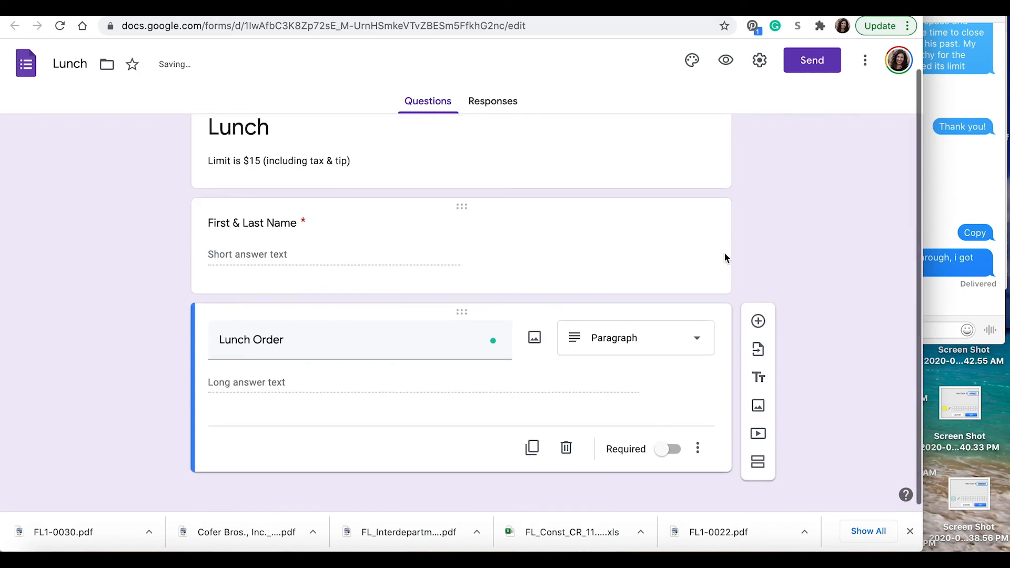
left_click(668, 451)
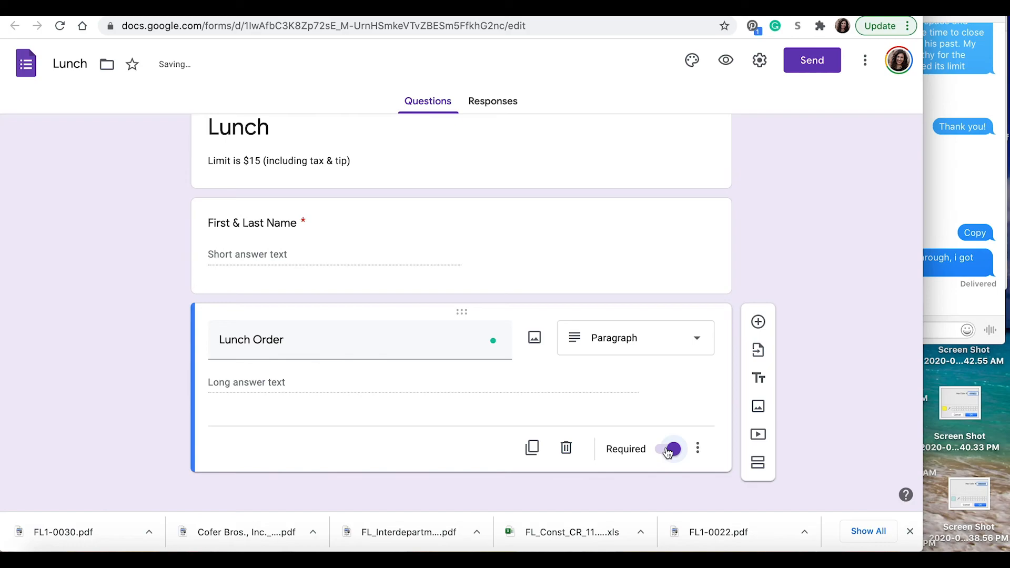
left_click(758, 322)
type("Lunch Total")
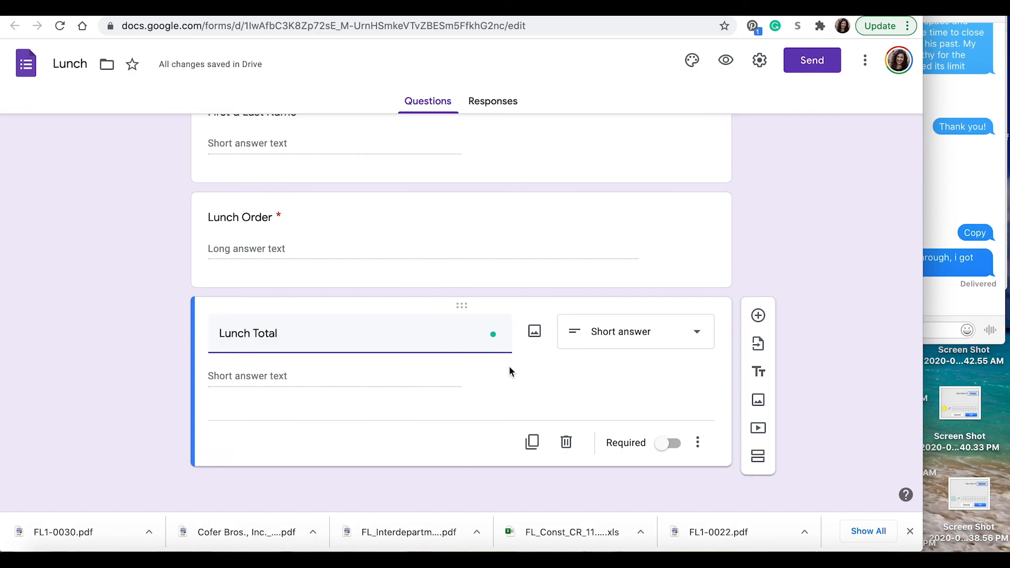
Step: Open the Folk Art Inman Park online take-out menu, then return to the Lunch form
key("ctrl+Tab")
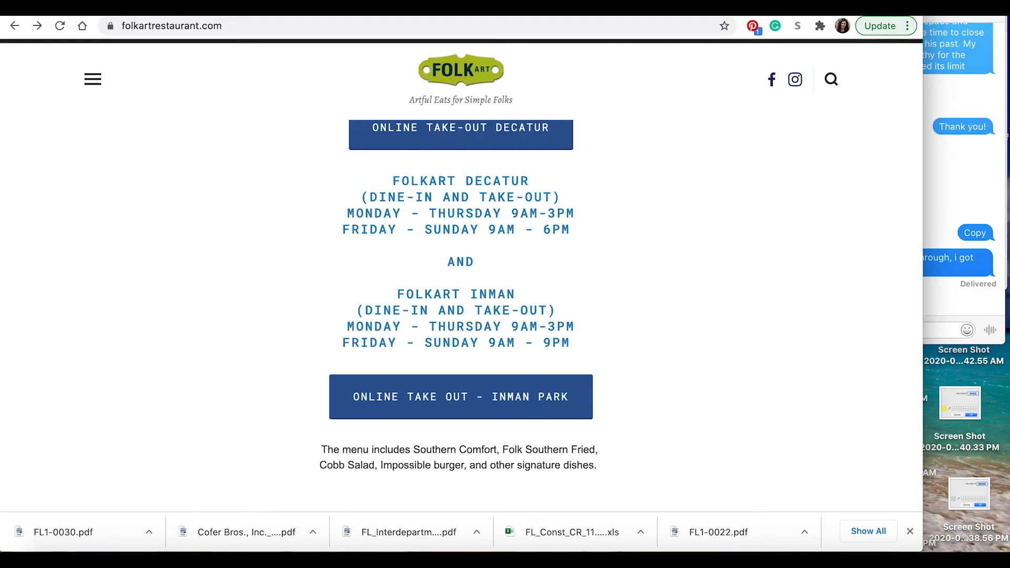
scroll(707, 243, "up", 2)
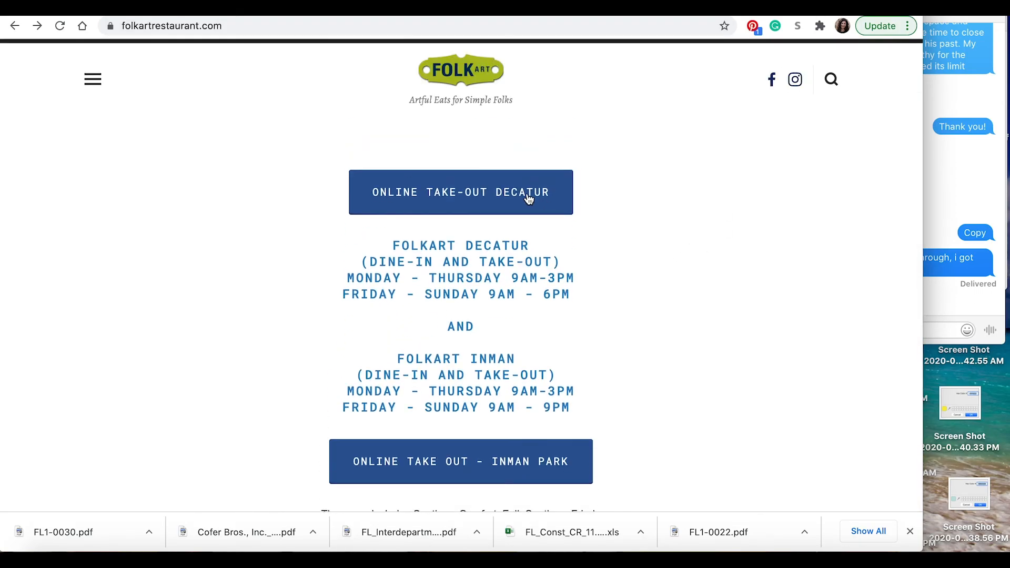
scroll(649, 276, "down", 3)
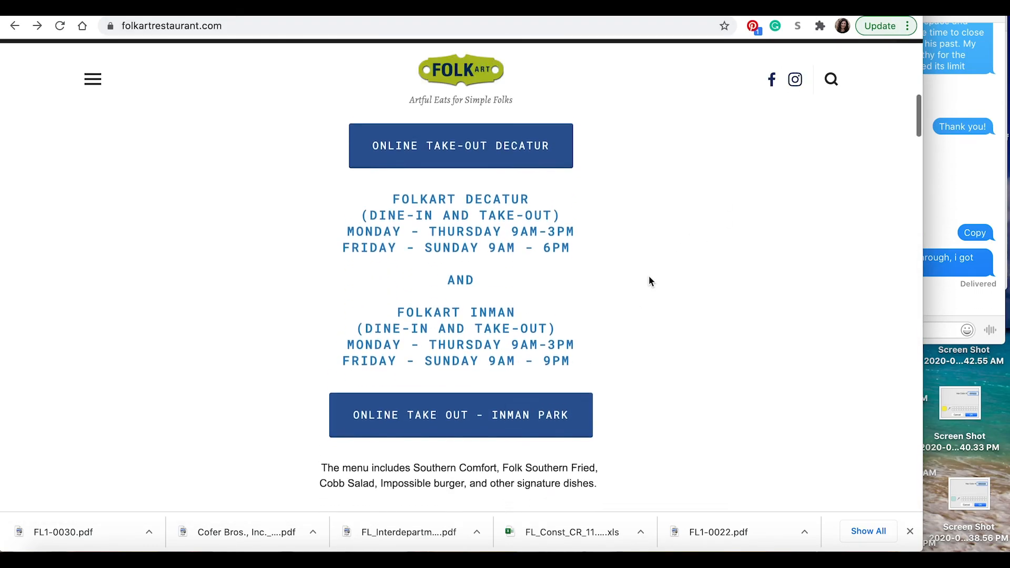
left_click(505, 383)
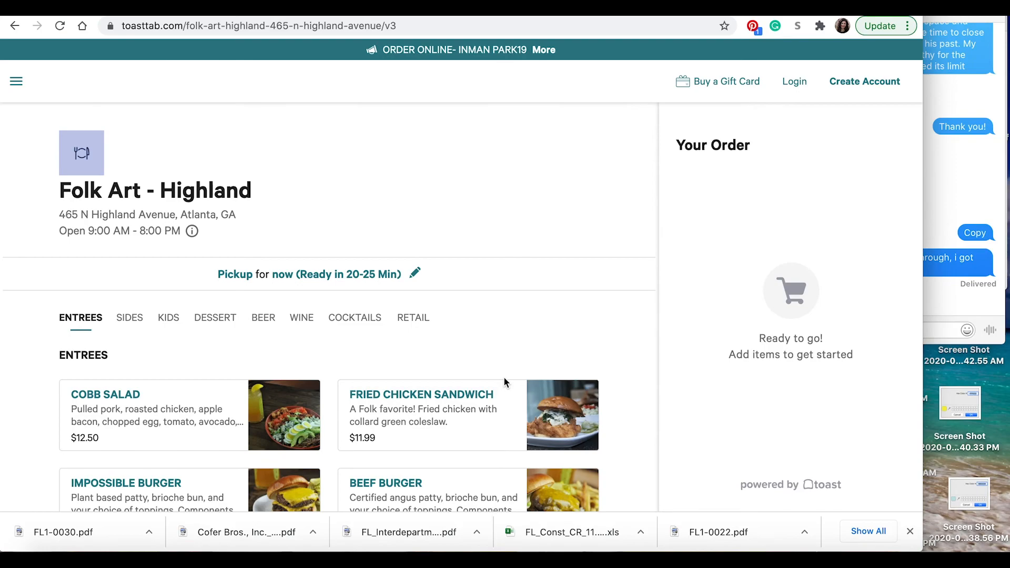
key("super+l")
key("ctrl+Tab")
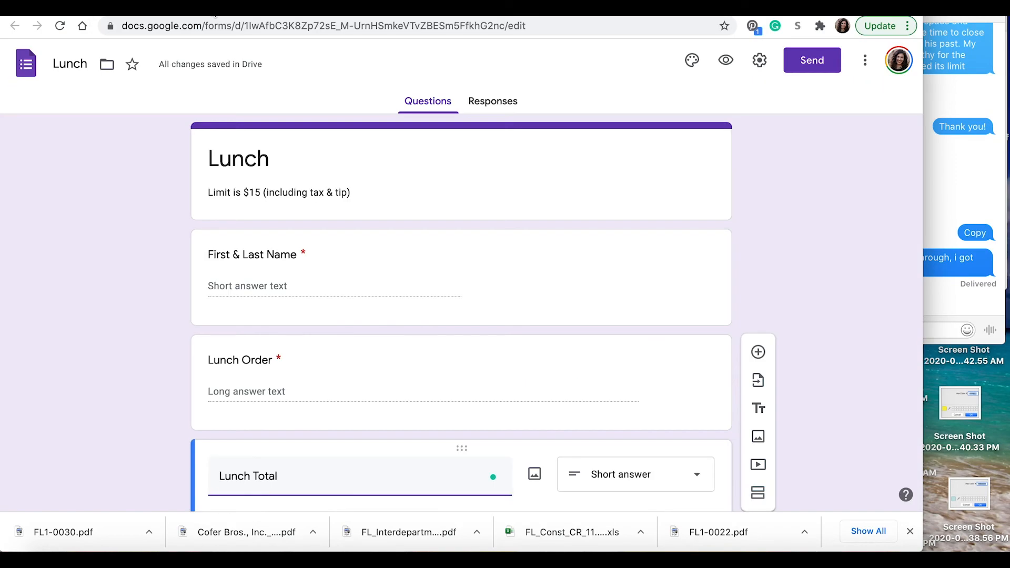
Step: Paste the Folk Art ordering link on a new line of the form description
left_click(353, 194)
left_click(354, 189)
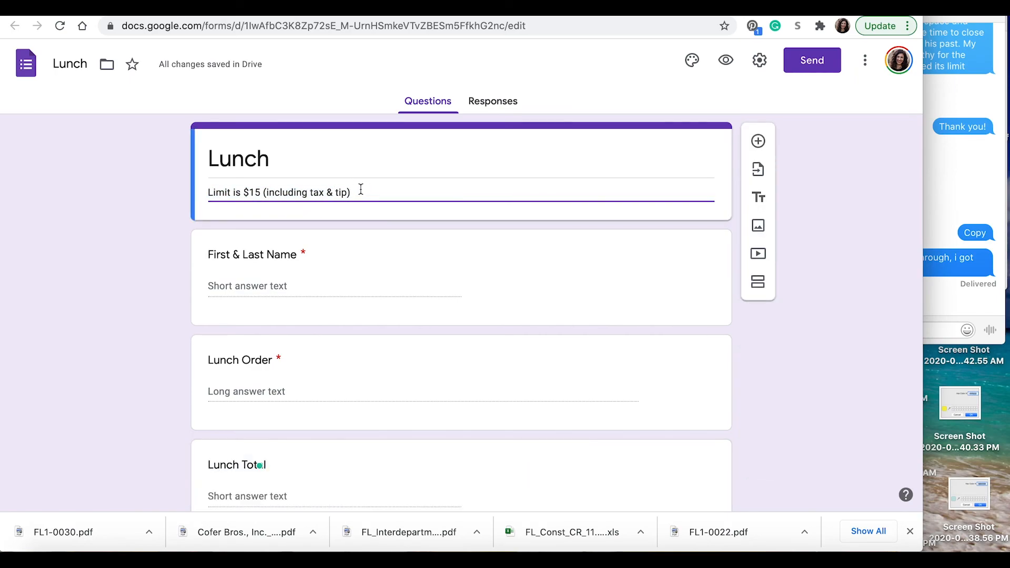
key("Return")
type("https://www.toasttab.com/folk-art-highland-465-n-highland-avenue/v3")
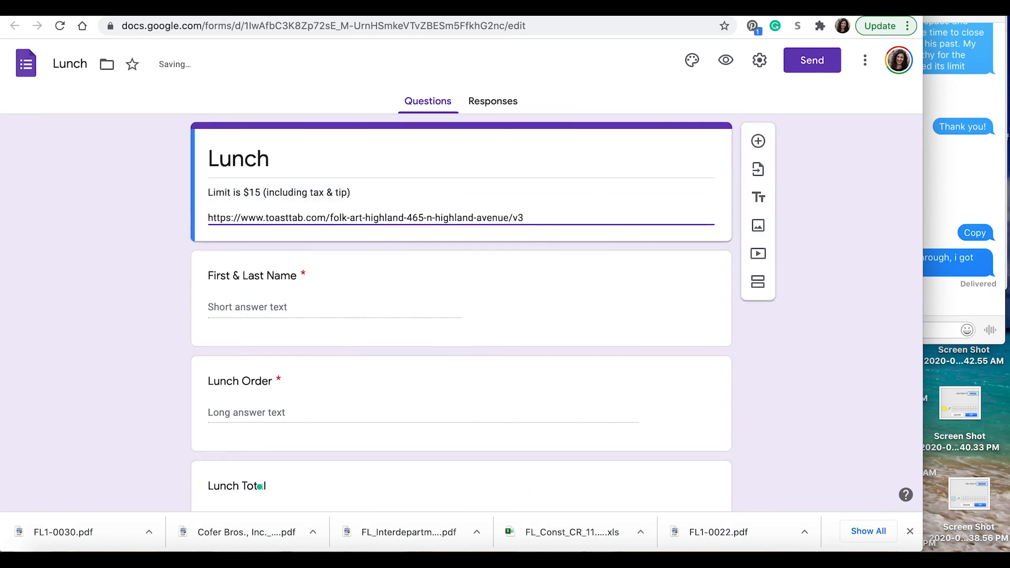
Step: Retitle the form 'Lunch - Folk Art 11/20'
left_click(303, 161)
left_click(302, 162)
type("- Folk Ar")
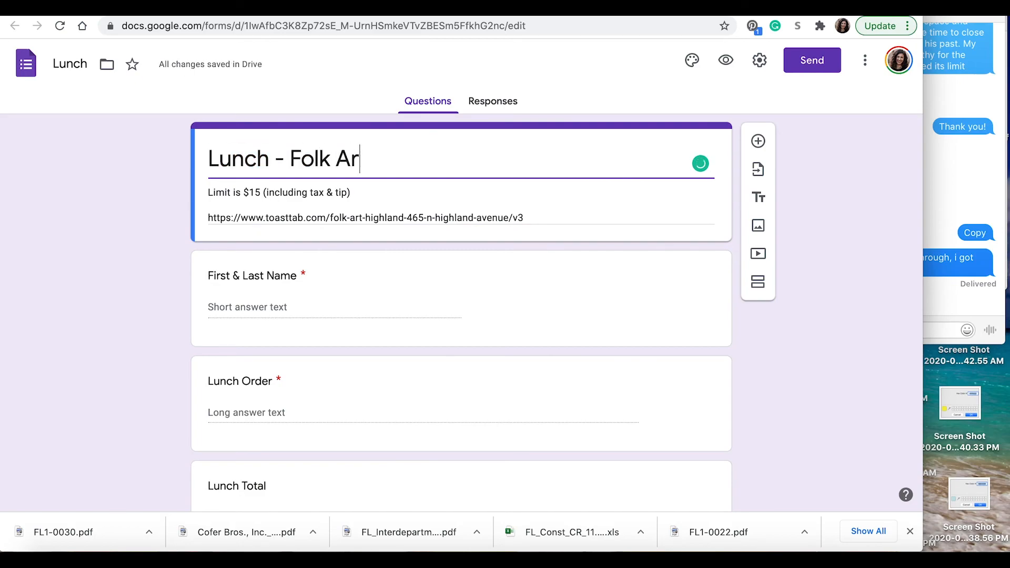
type("t 11/20")
left_click(692, 61)
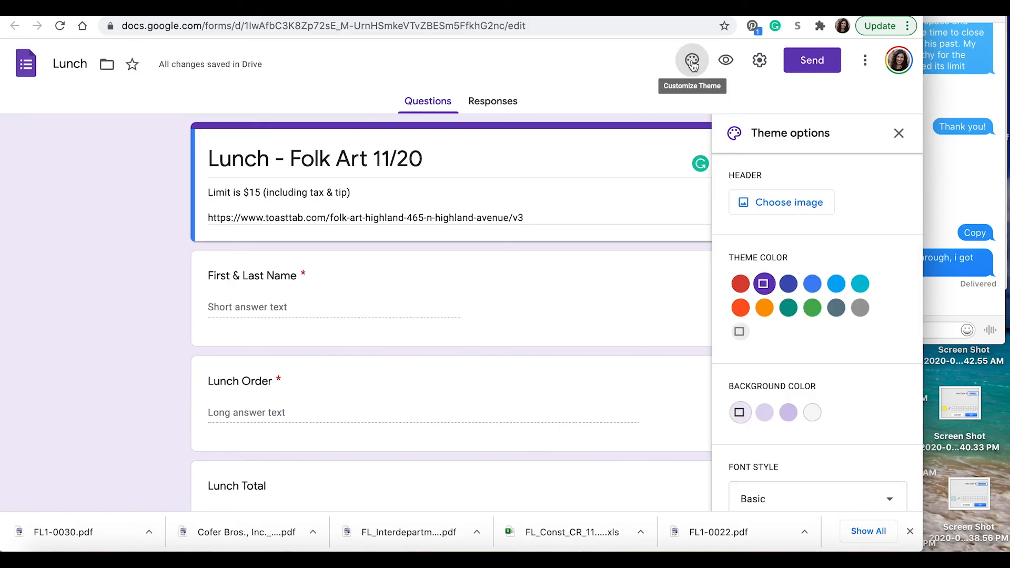
Step: Try orange, blue and teal colours, then insert a table-setting Food and dining header image
left_click(764, 308)
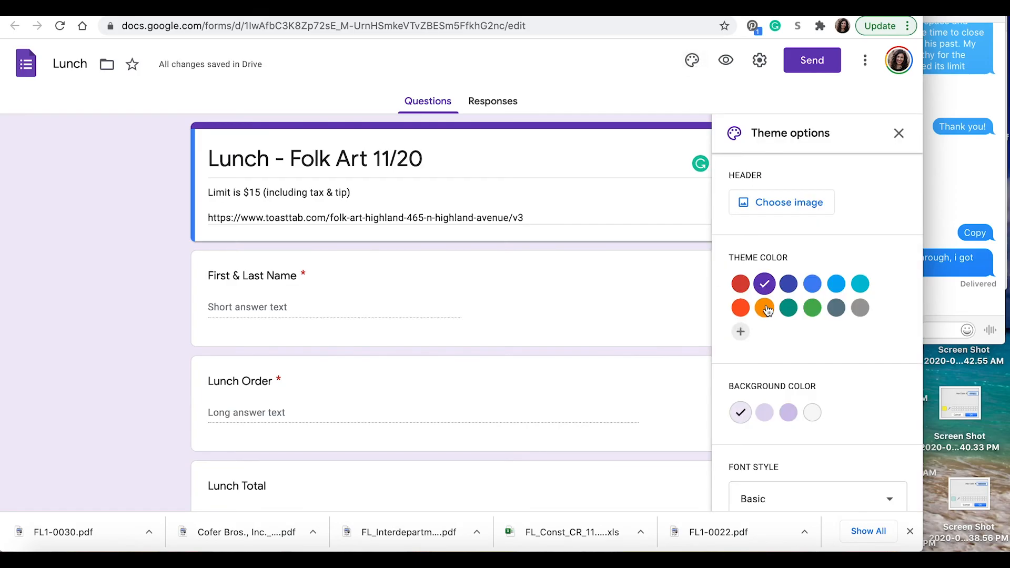
left_click(813, 284)
left_click(861, 286)
left_click(818, 204)
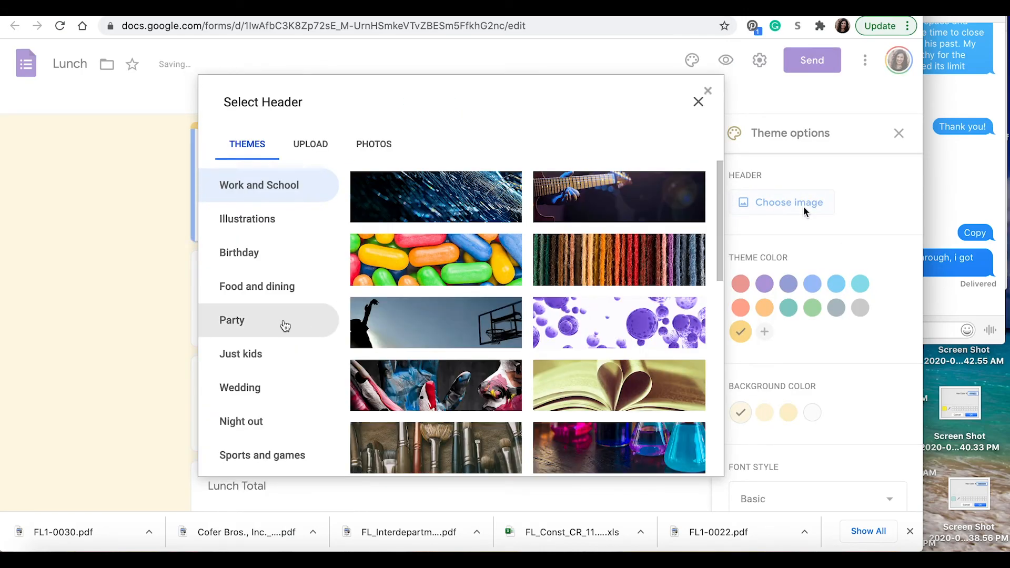
left_click(282, 285)
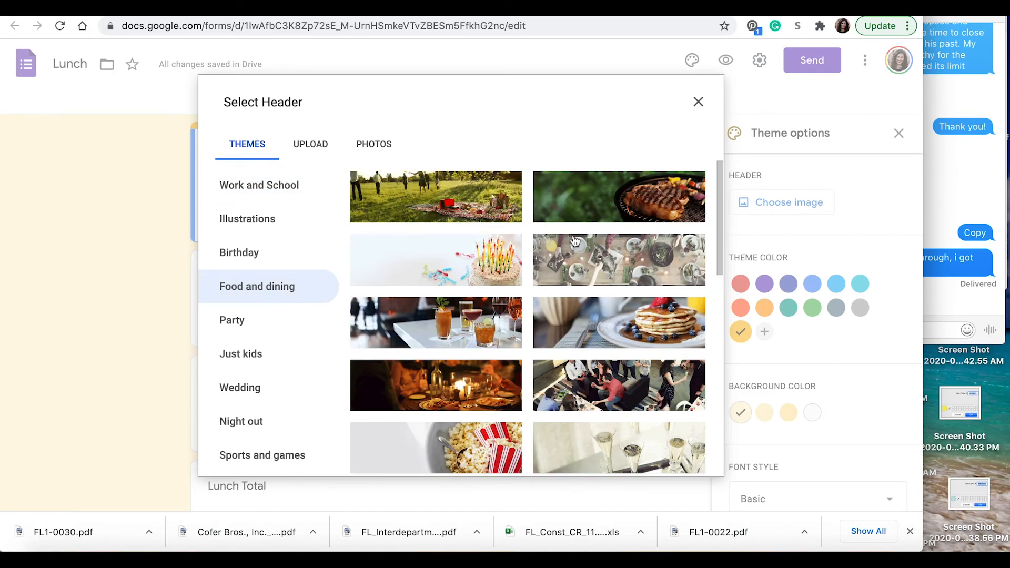
left_click(598, 267)
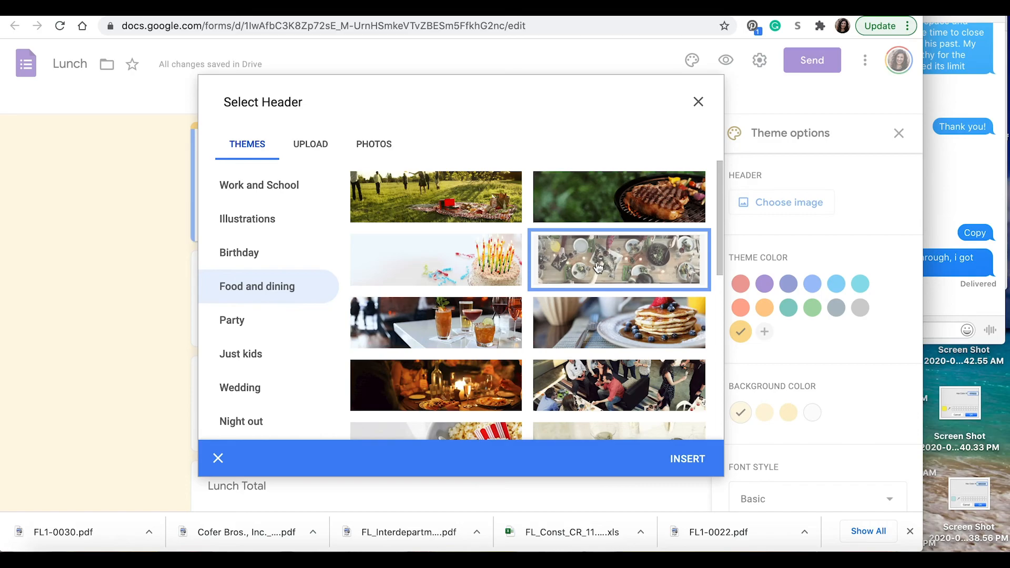
left_click(685, 458)
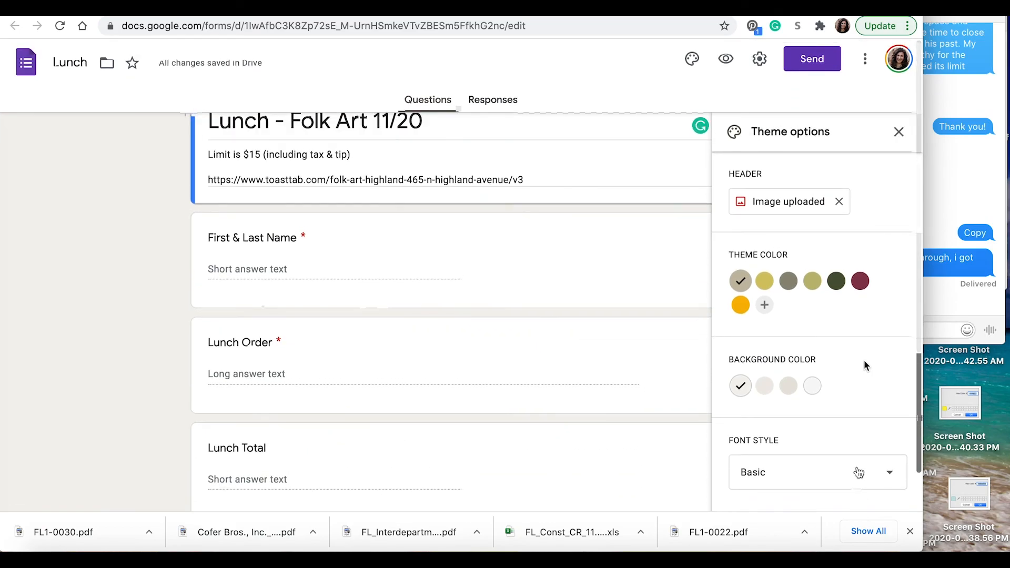
Step: Set the font style to Decorative and add a new question below Lunch Total
left_click(857, 472)
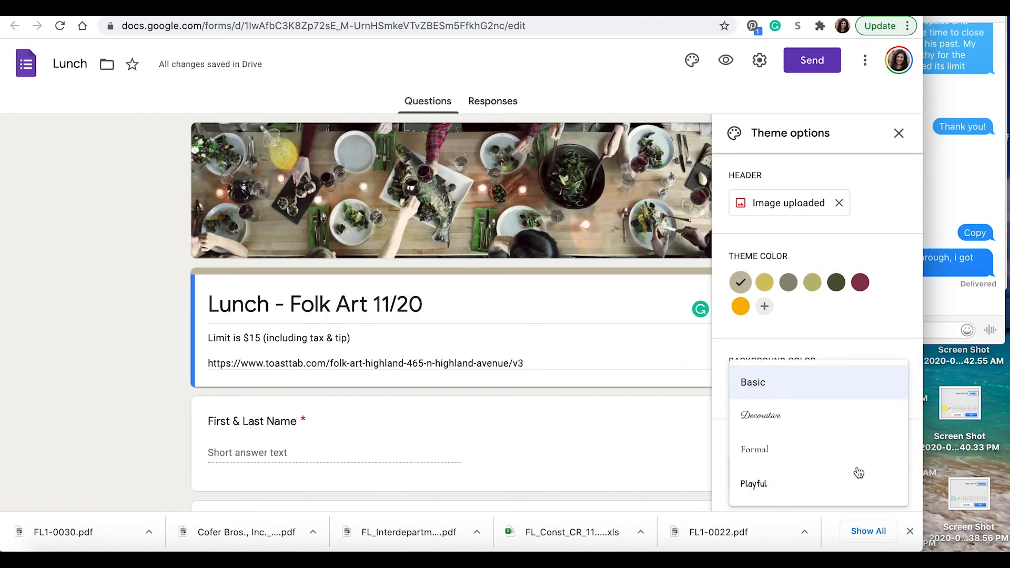
left_click(808, 415)
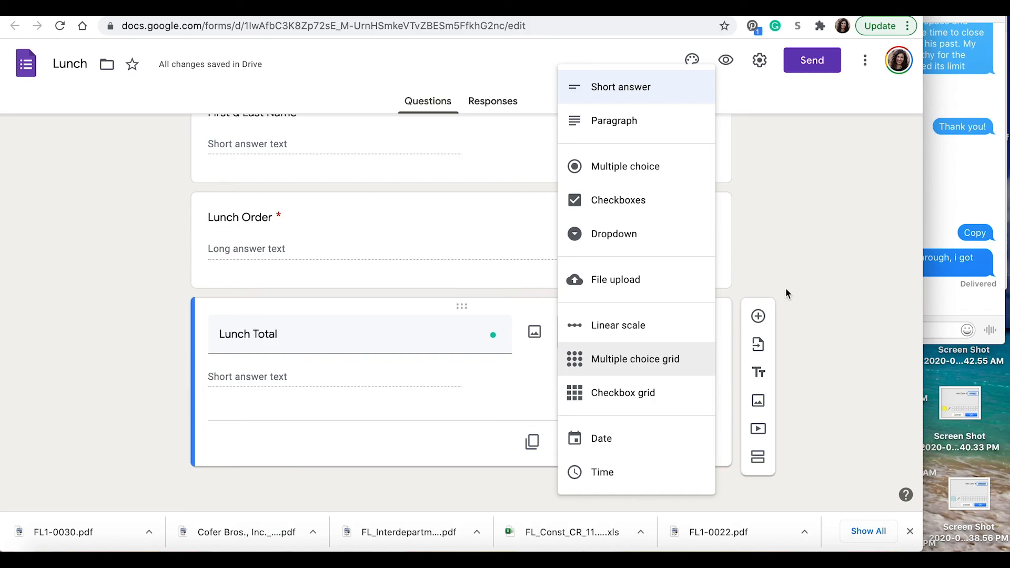
left_click(759, 317)
type("Liked yst")
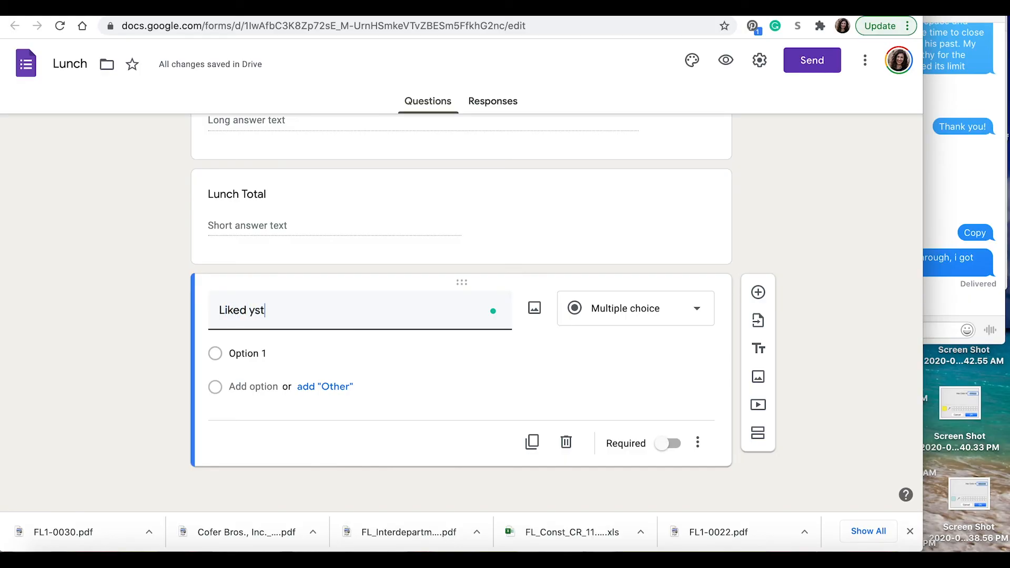
Step: Make 'Liked yesterday's lunch?' a 1–5 linear scale labelled NO and YES, then add a section
key("BackSpace")
key("BackSpace")
type("esterday's lunch?")
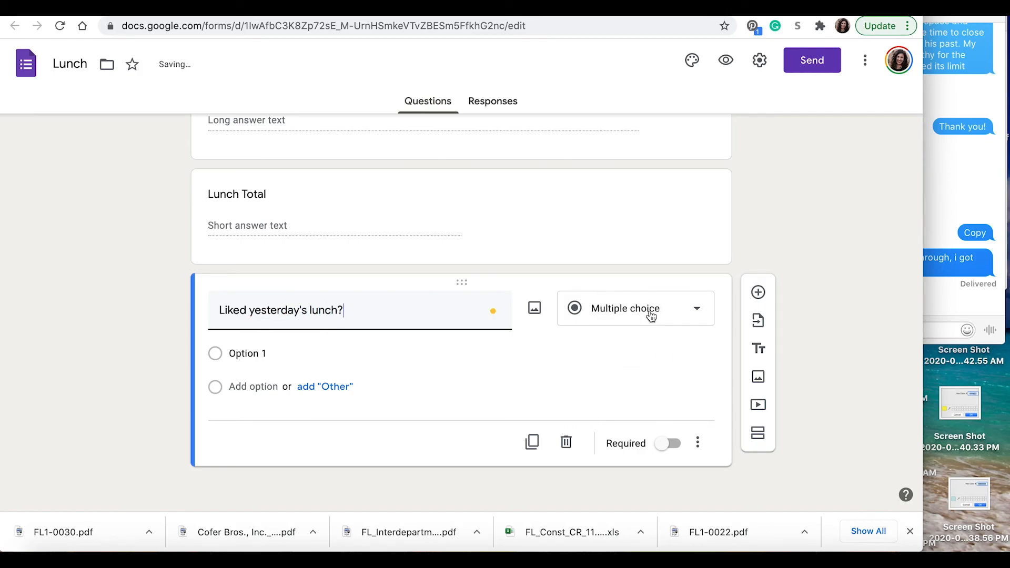
left_click(651, 316)
left_click(643, 323)
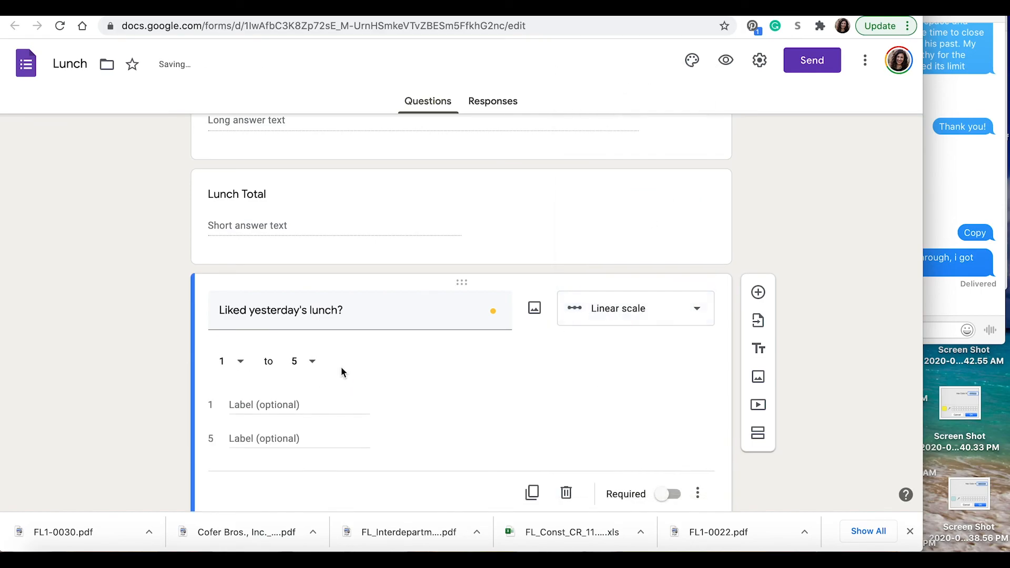
left_click(247, 400)
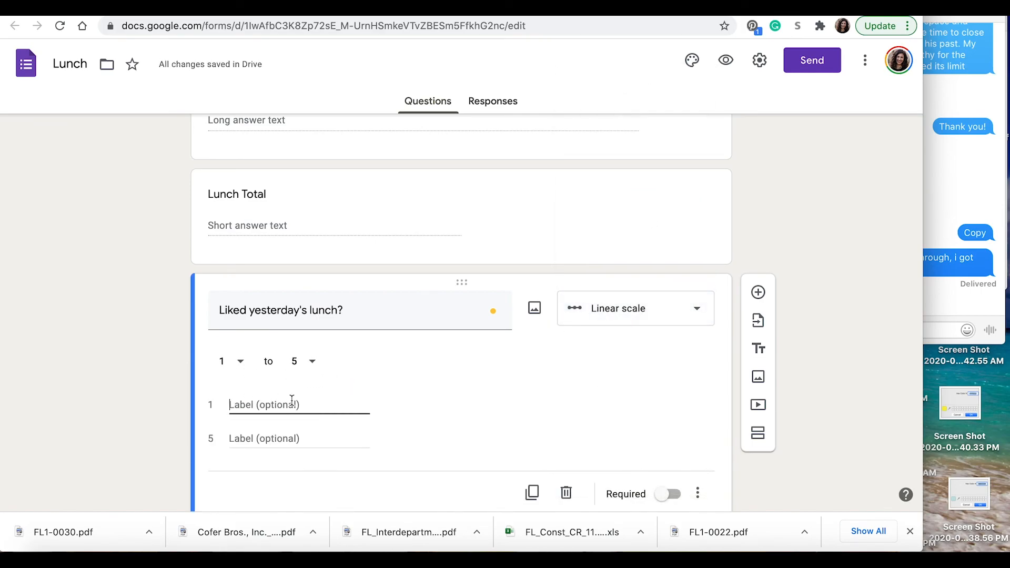
type("NO")
left_click(299, 436)
type("YES")
left_click(527, 426)
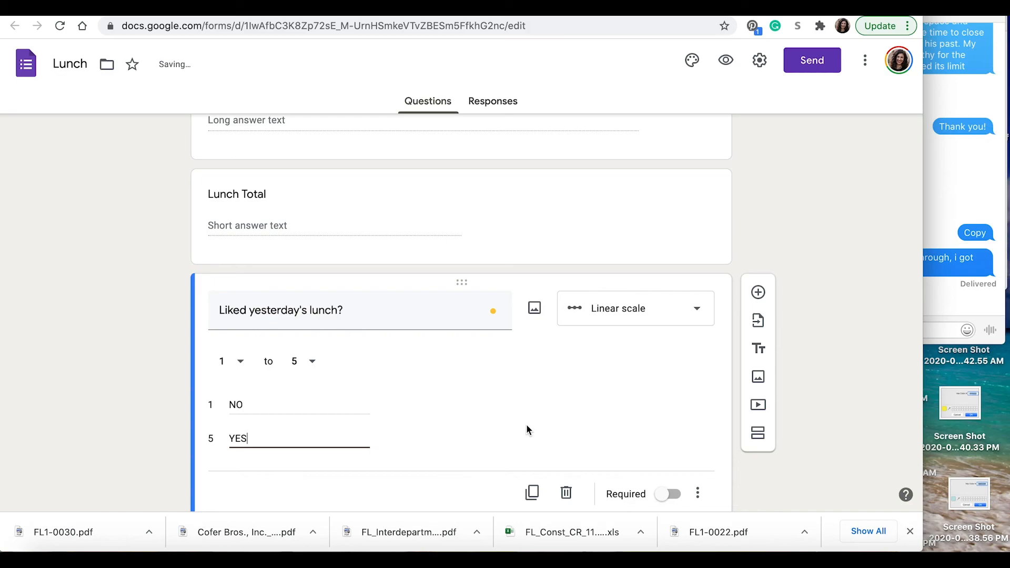
left_click(758, 434)
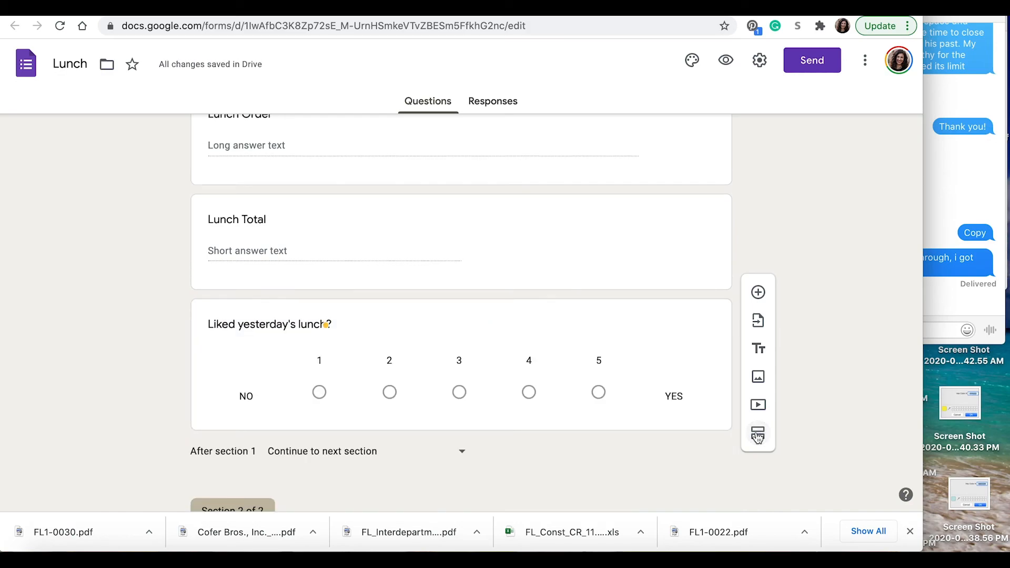
Step: Delete the new empty second section
scroll(646, 466, "down", 5)
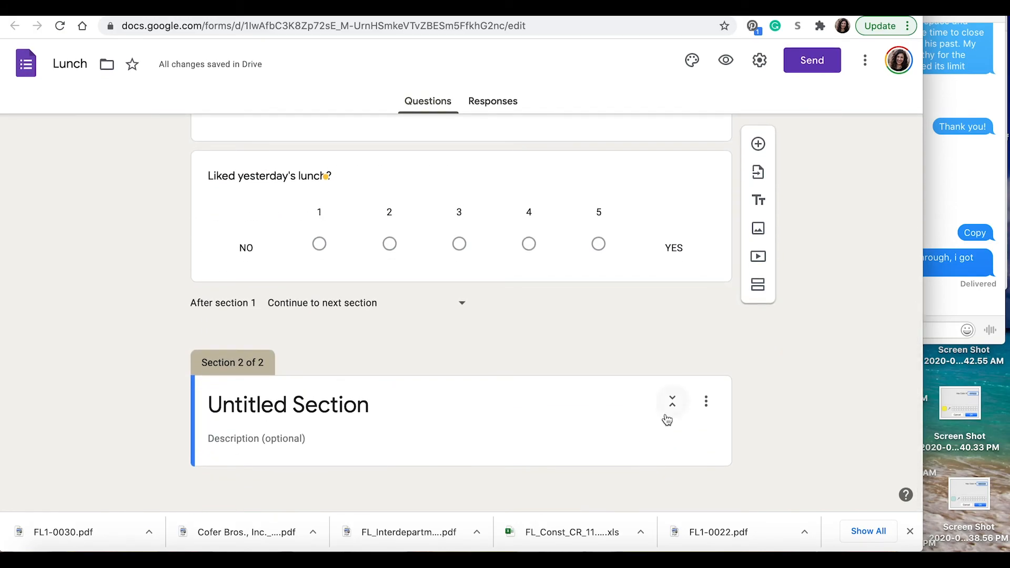
left_click(674, 441)
left_click(706, 404)
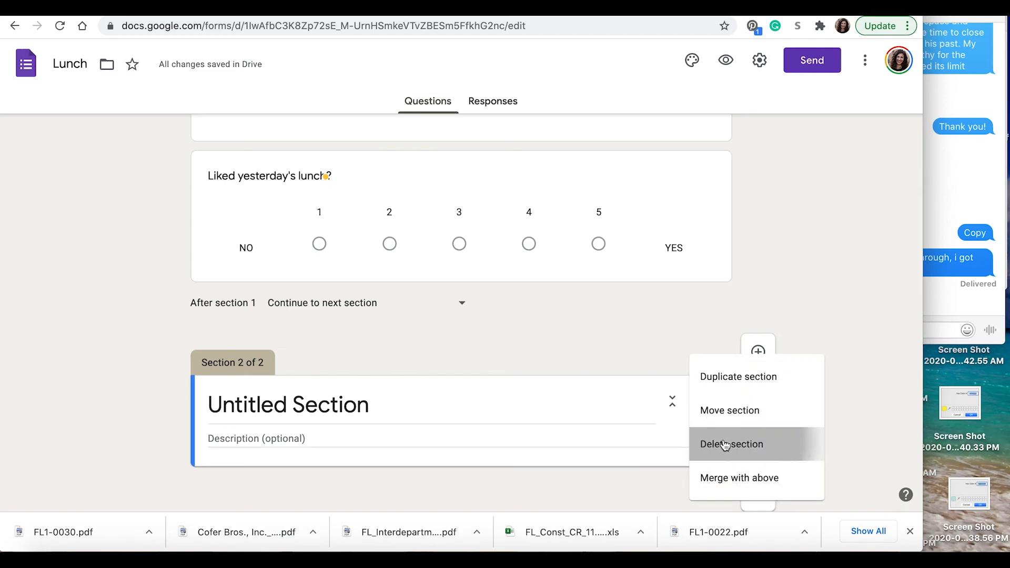
left_click(702, 444)
Step: Delete the 'Liked yesterday's lunch?' question
scroll(676, 357, "up", 3)
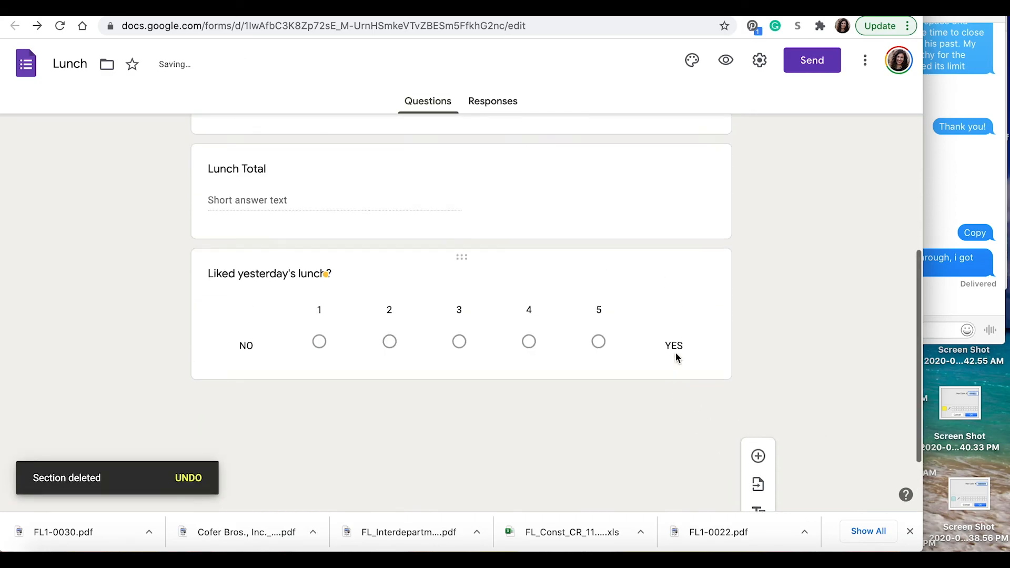
left_click(690, 279)
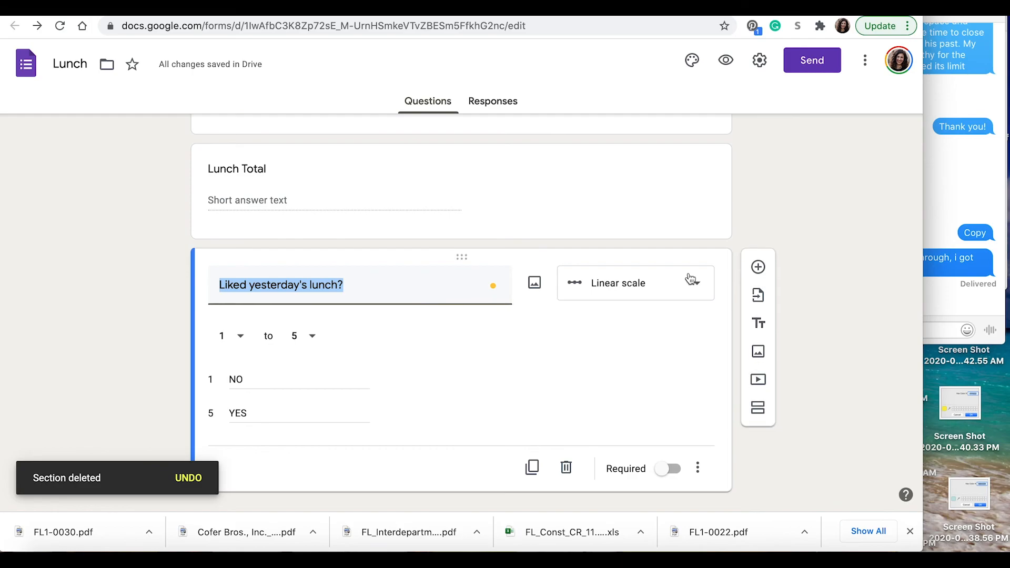
left_click(566, 467)
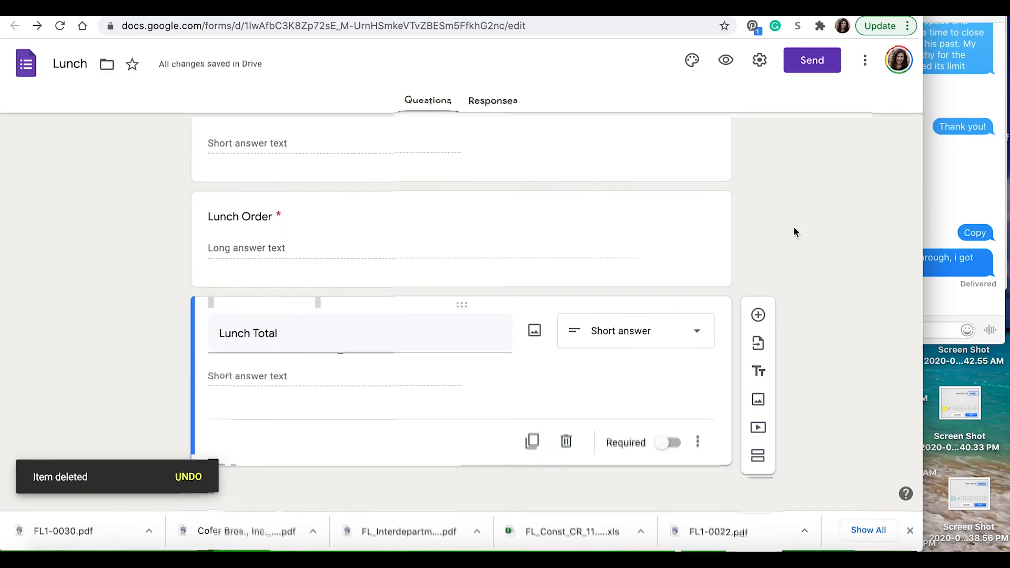
scroll(794, 227, "up", 6)
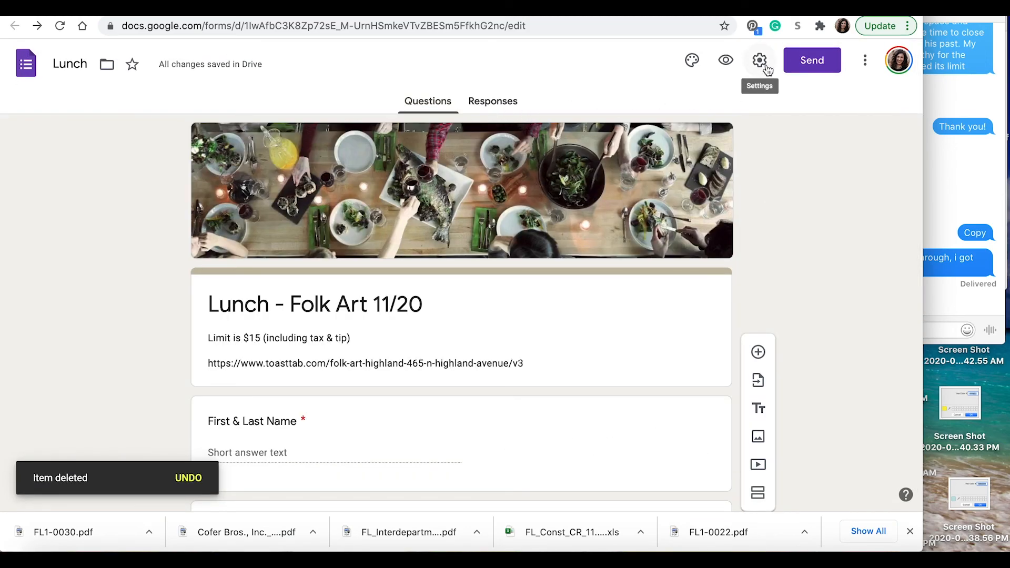
Step: Email the form to a recipient with the form included, then generate a shortened link
left_click(803, 63)
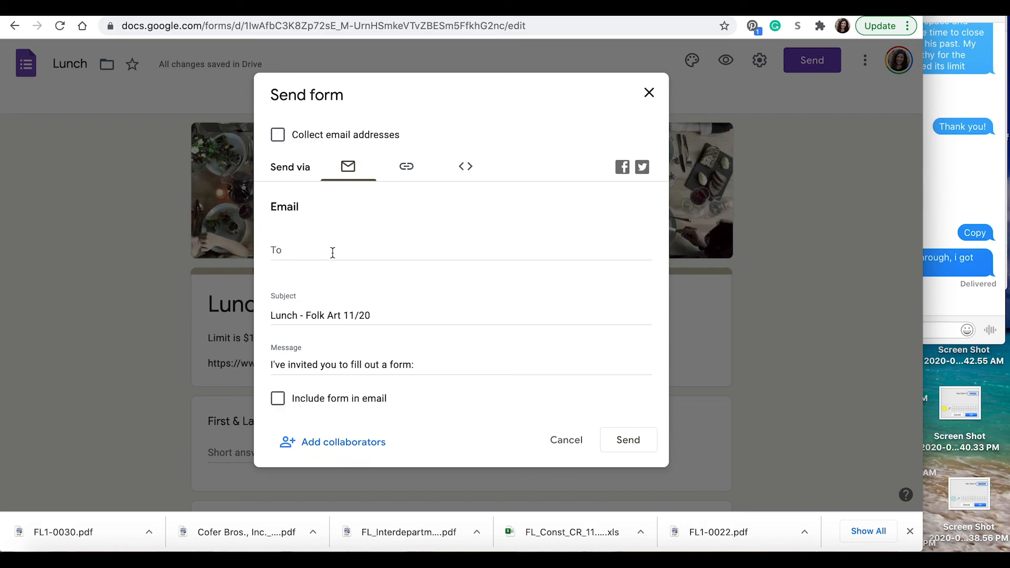
left_click(278, 399)
left_click(316, 257)
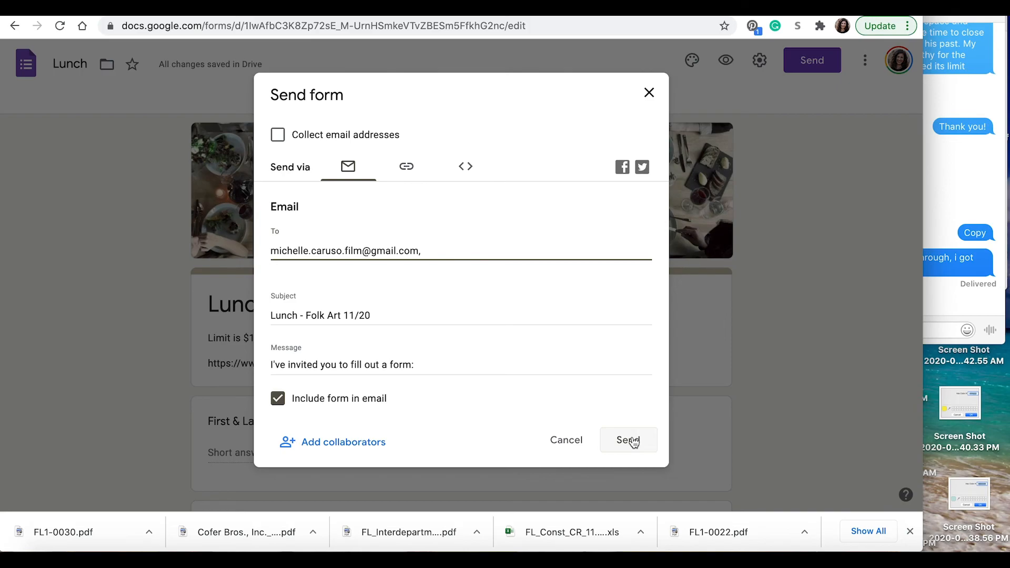
left_click(628, 440)
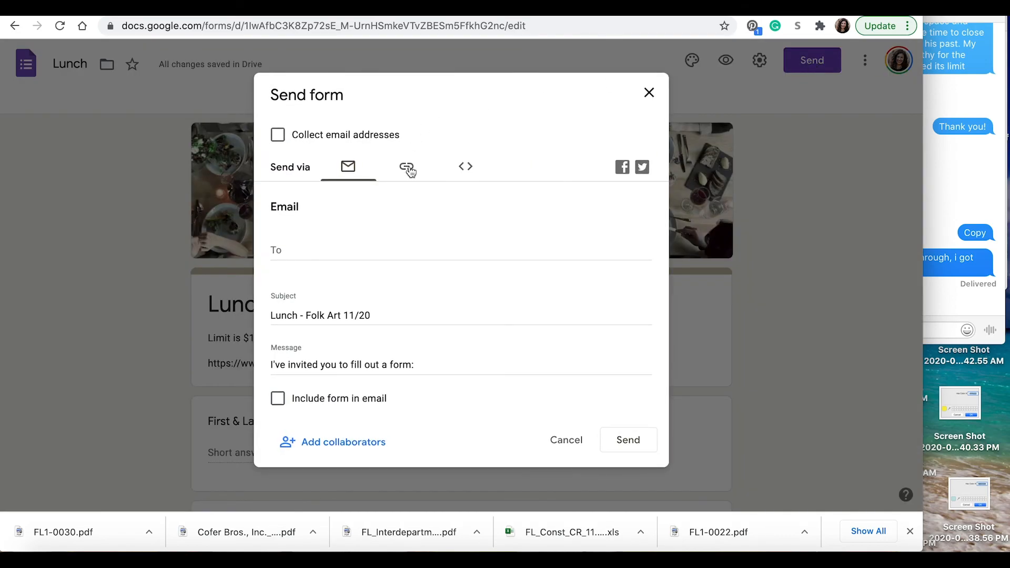
left_click(408, 169)
left_click(327, 256)
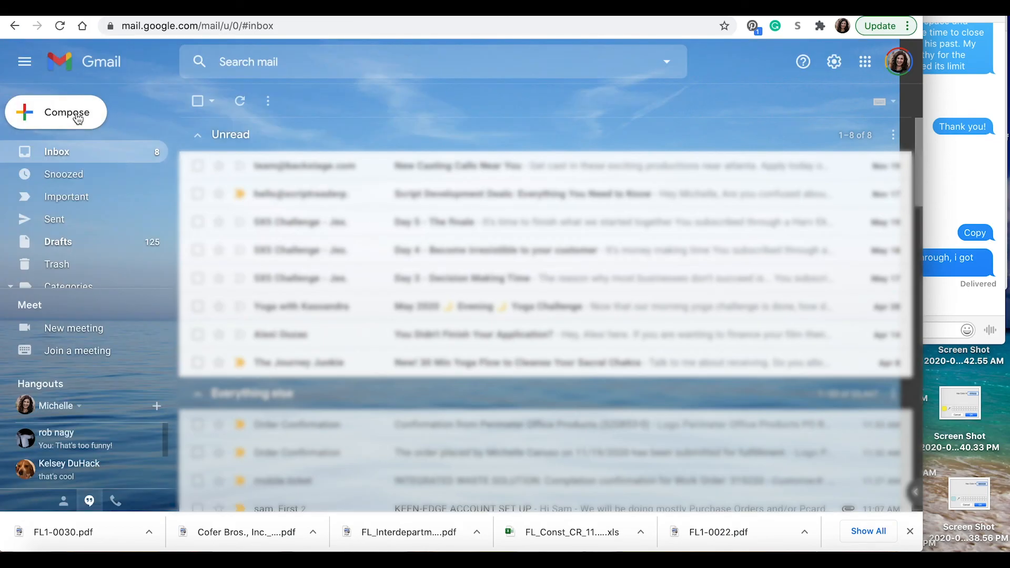
Step: Start a new email with the form link in the body, a recipient, and subject 'Lunch Form - Folk Art'
left_click(78, 119)
left_click(741, 291)
type("https://forms.gle/pcxd5jeSBcdxjqhL7")
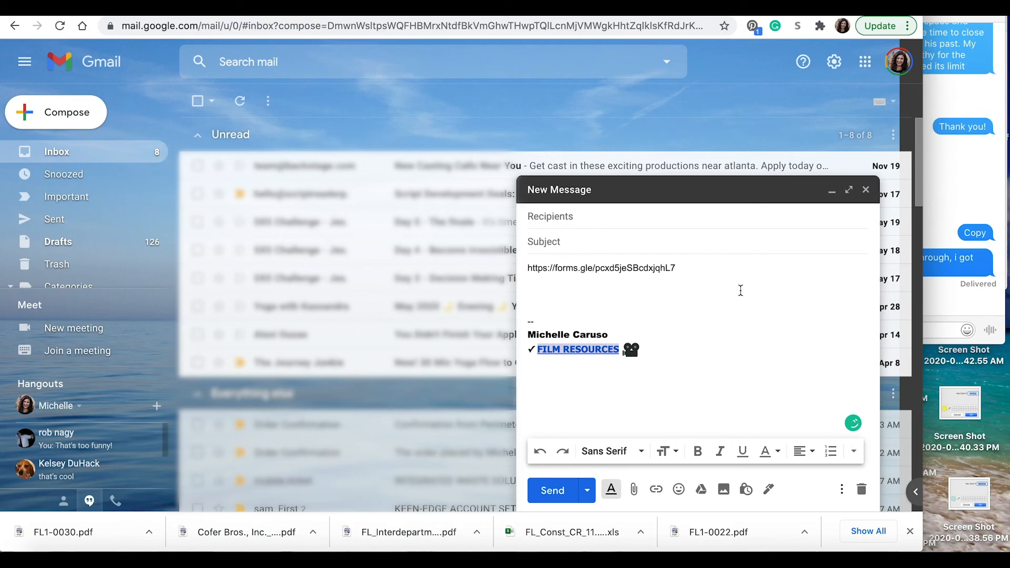
left_click(652, 216)
key("ctrl+v")
left_click(651, 241)
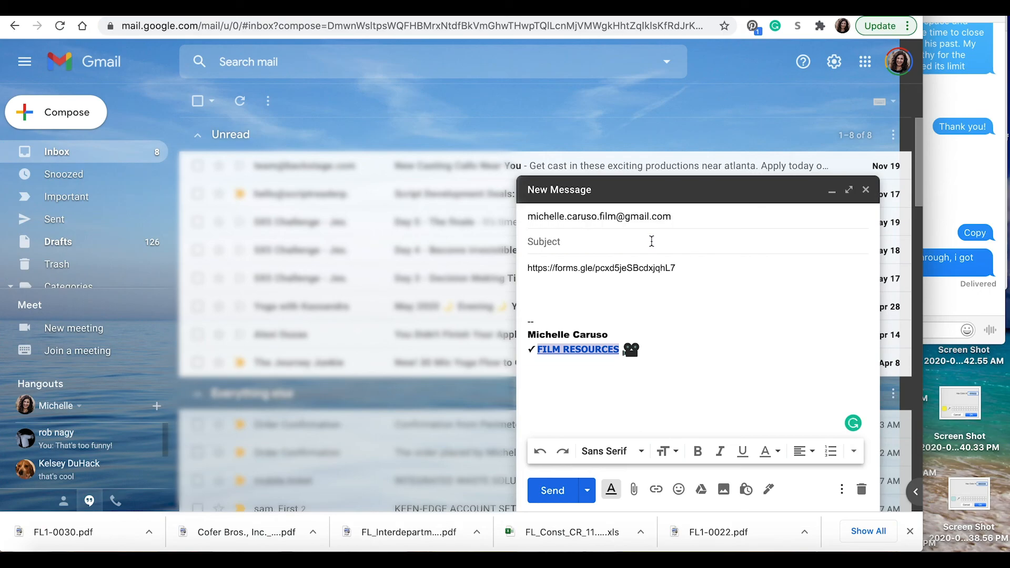
type("Lunch o")
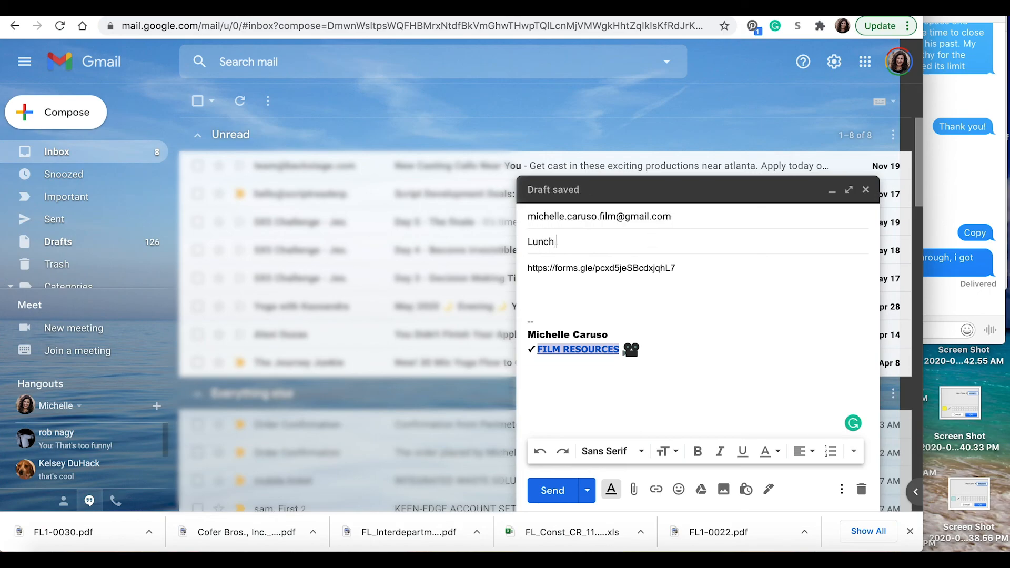
key("BackSpace")
type("st")
key("BackSpace")
key("BackSpace")
type("Form - Folk Art")
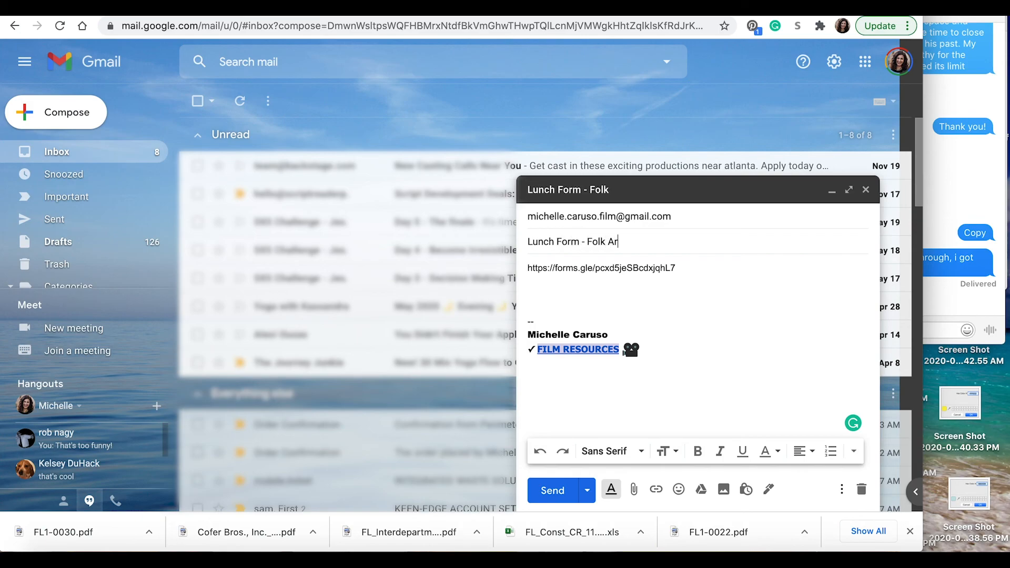
Step: Write 'Hi,' and the instructions: orders by 10 am, $15 lunch limit, reimburse any overage
key("Tab")
key("Return")
key("Return")
key("BackSpace")
key("BackSpace")
key("Return")
key("Return")
key("Up")
key("Up")
type("Hi,")
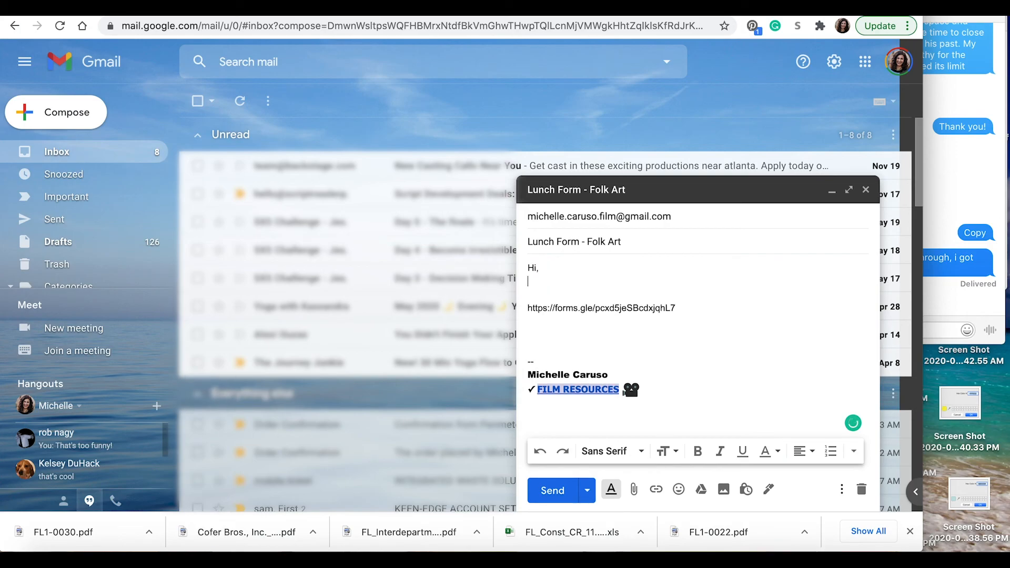
key("Return")
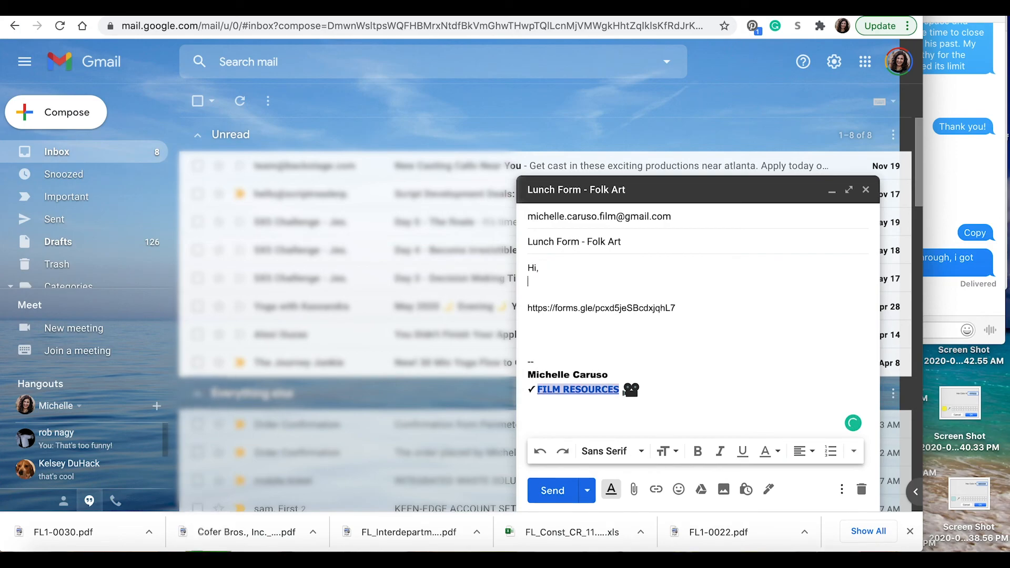
type("Please submit lunch or")
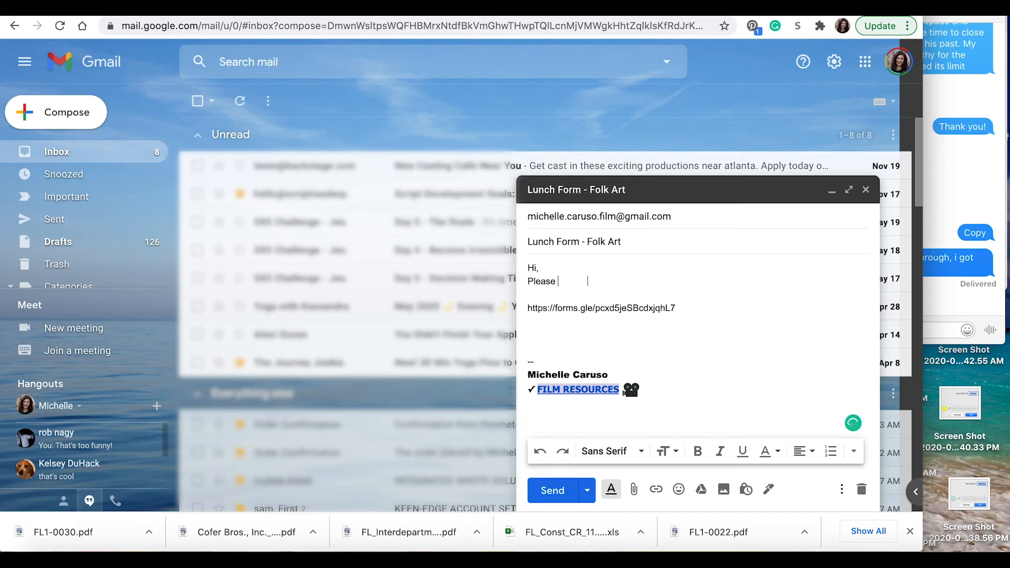
type("ders by 10am")
key("BackSpace")
key("BackSpace")
type("am")
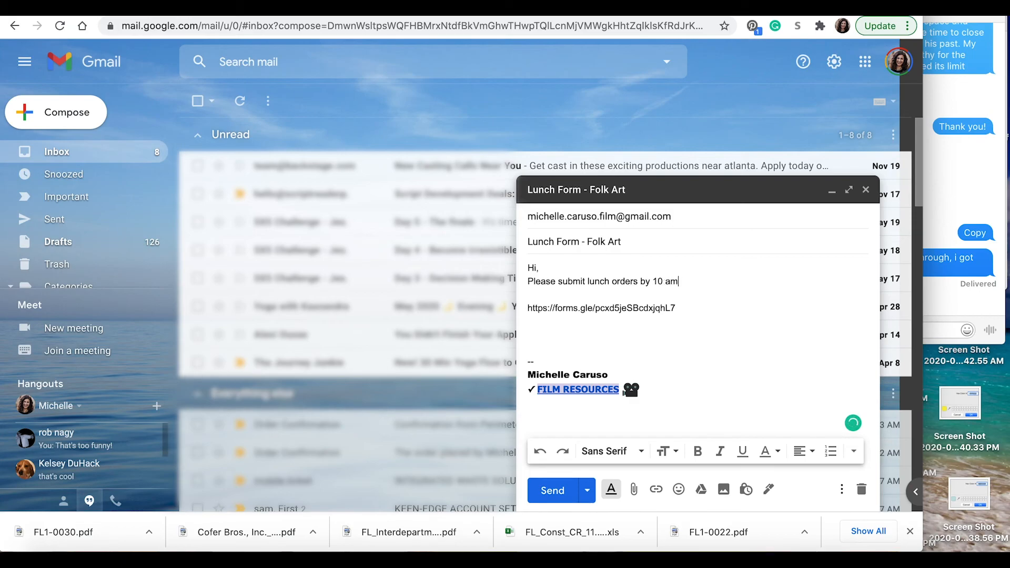
type(" EST.")
key("BackSpace")
key("BackSpace")
key("BackSpace")
key("BackSpace")
key("BackSpace")
type(".")
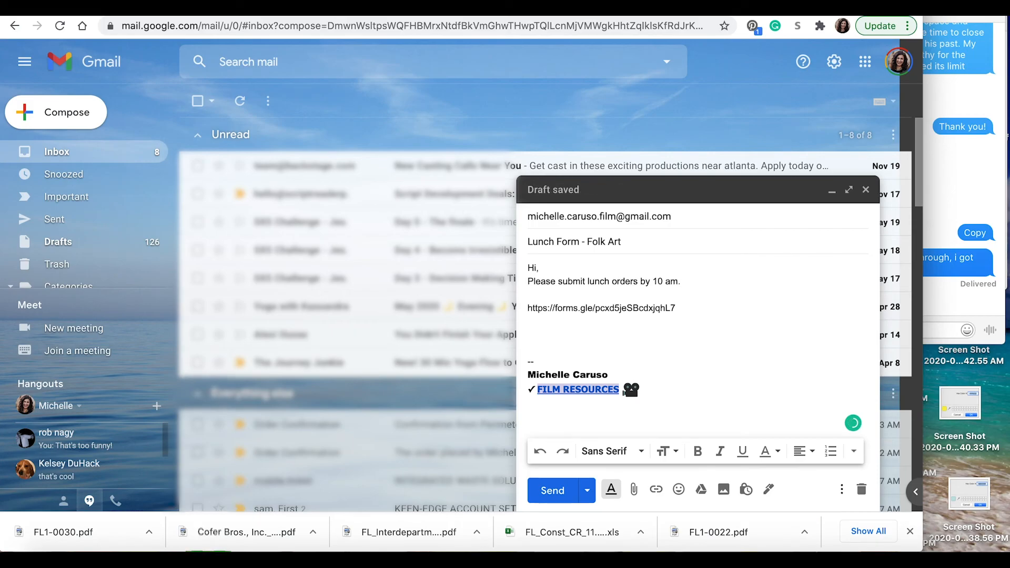
type(" Please note th")
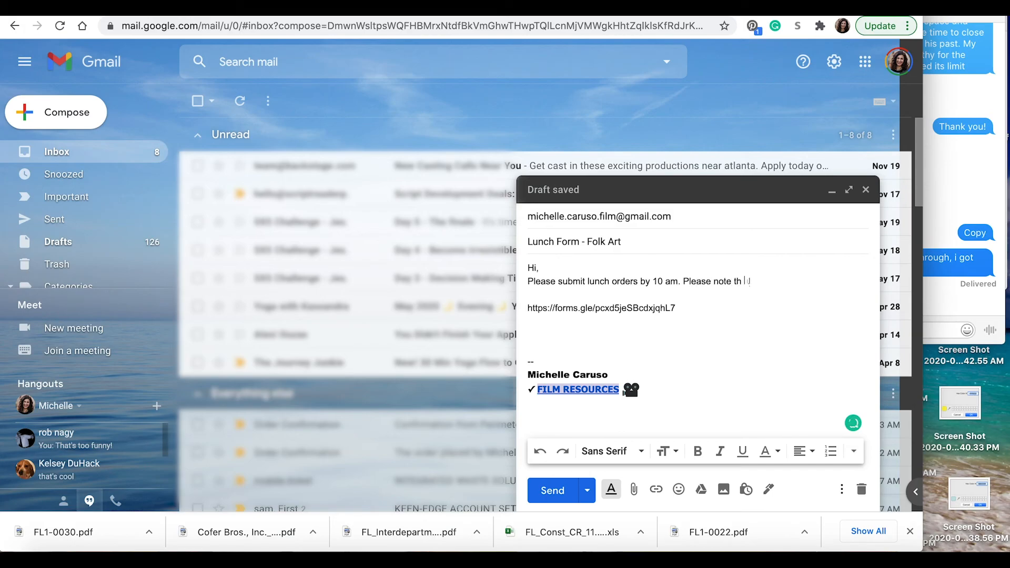
type("e lunch limit is $15")
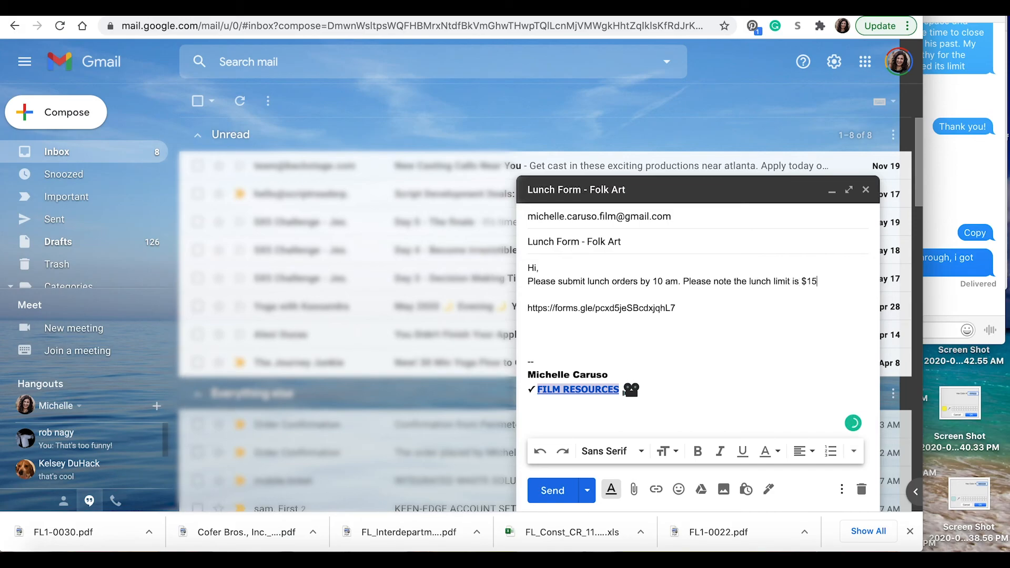
type(", if you go over, please reimbur")
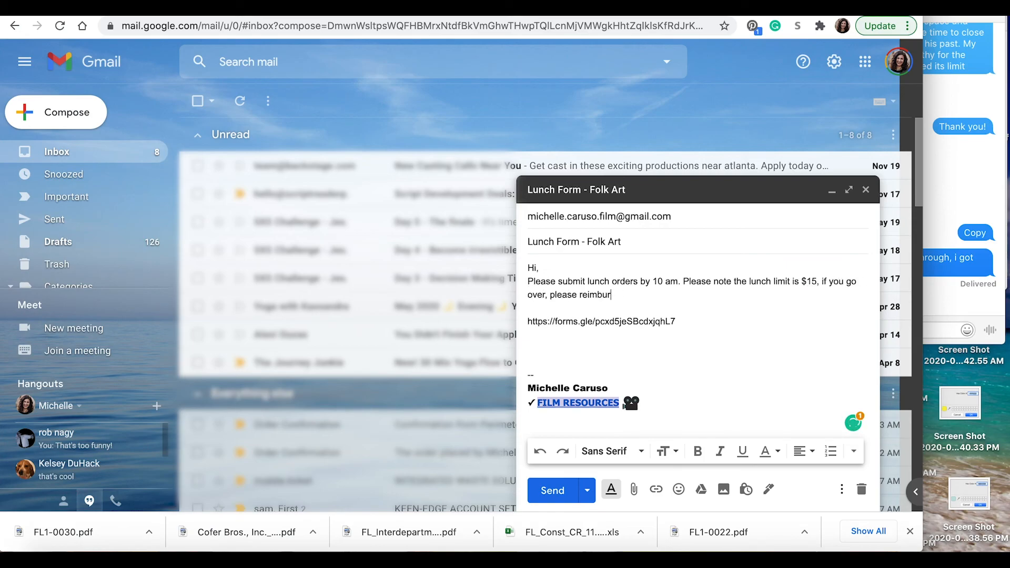
type("se Michelle.")
Step: Add 'Thank you,' below the link and 'Click HERE to order.' above it, then select HERE
left_click(587, 344)
type("Thank")
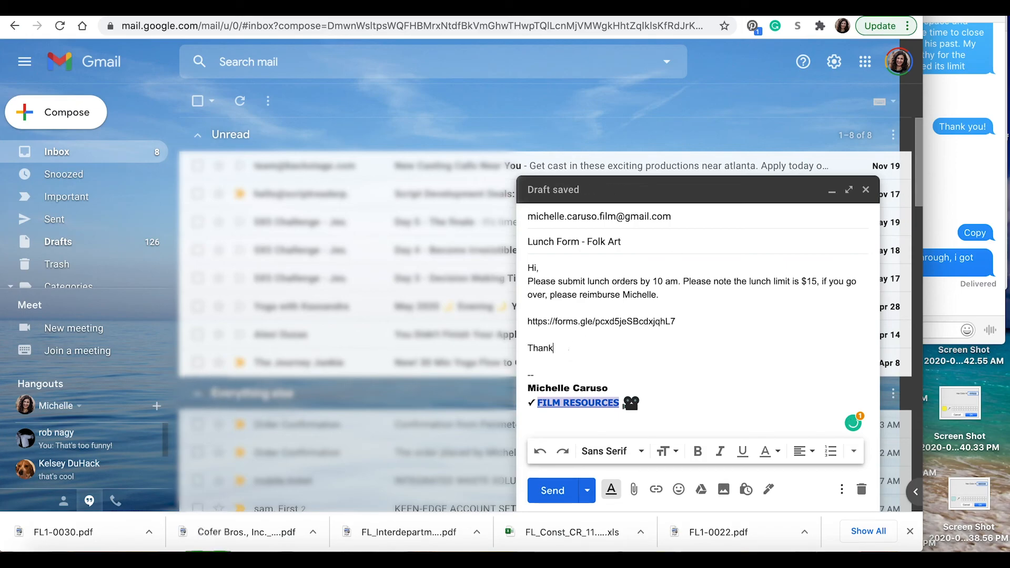
type(" you,")
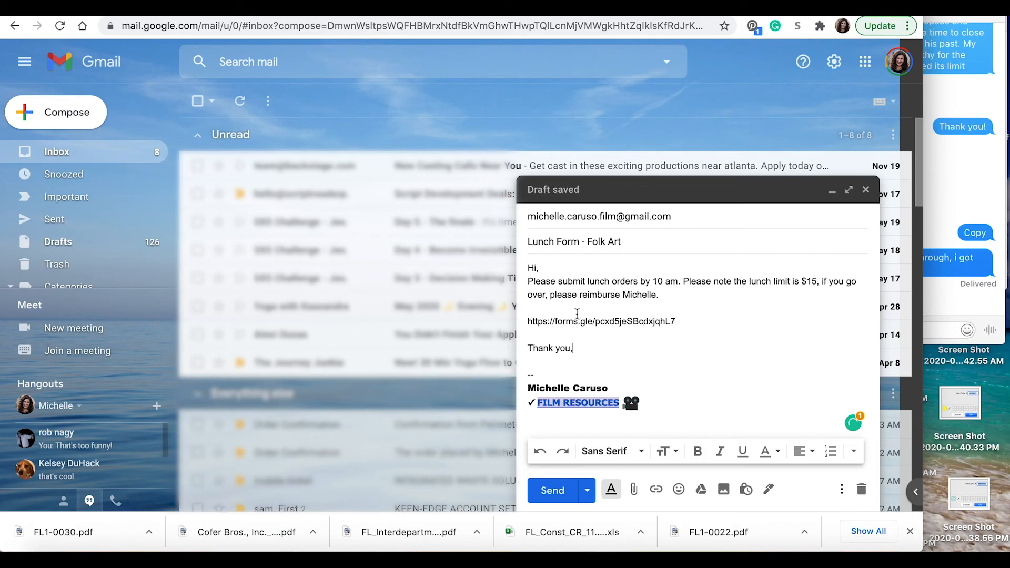
left_click(528, 321)
key("Return")
key("Up")
type("Click HER")
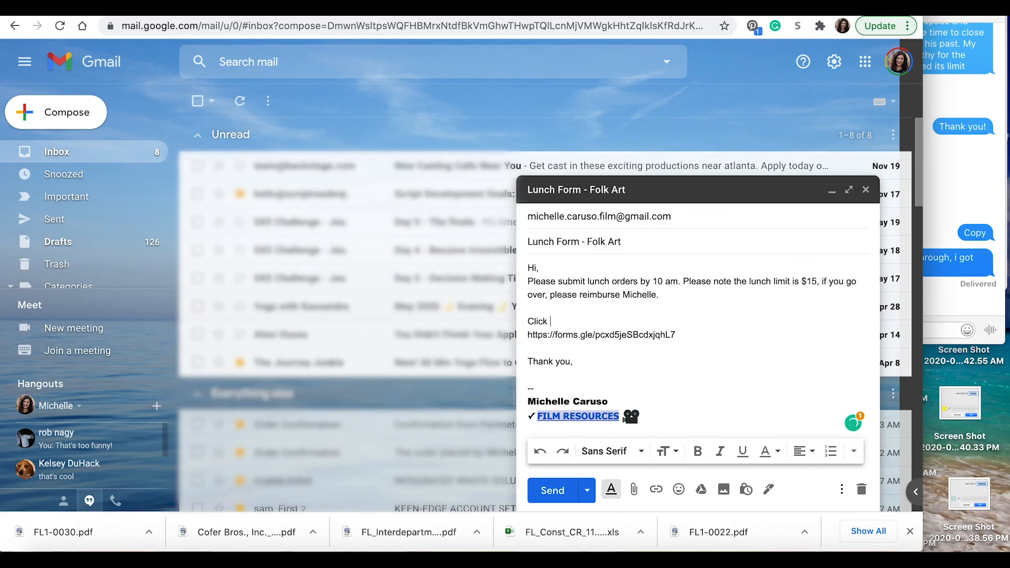
key("BackSpace")
key("BackSpace")
key("BackSpace")
type("HERE to order.")
left_click_drag(676, 335, 525, 340)
key("ctrl+c")
left_click(677, 335)
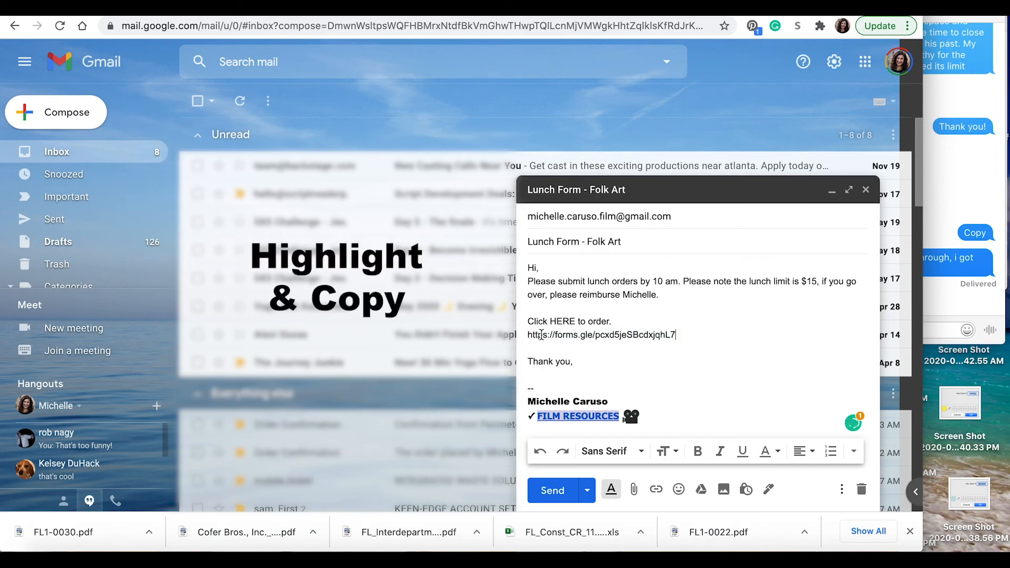
left_click_drag(576, 321, 551, 322)
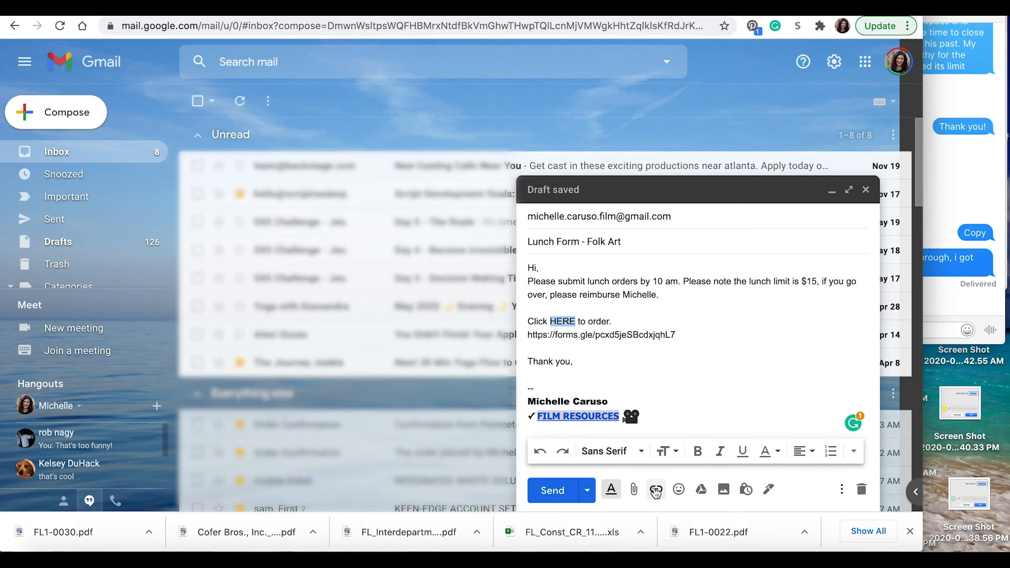
Step: Turn the word HERE into a hyperlink to the pasted form URL
left_click(656, 490)
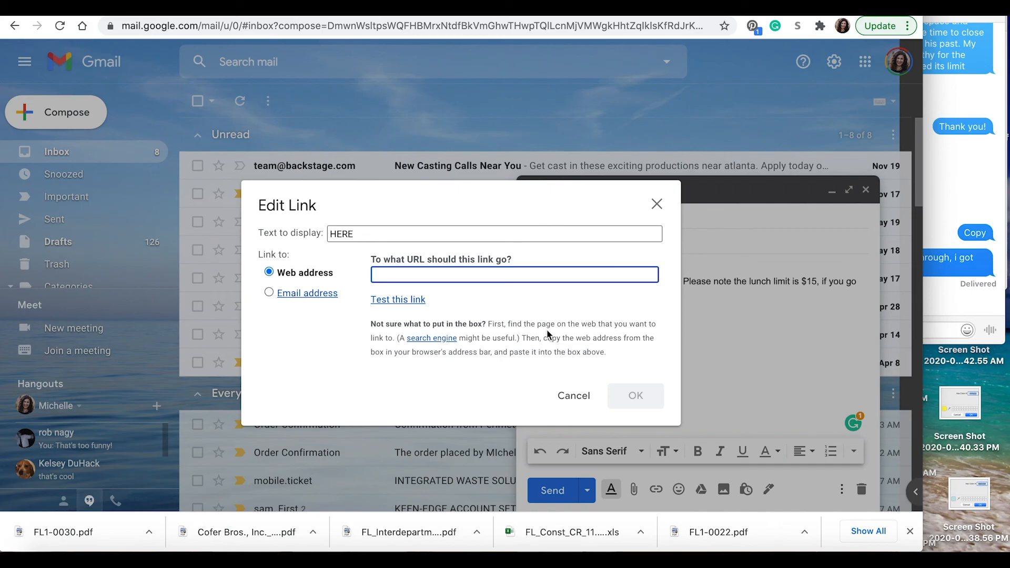
key("ctrl+v")
left_click(647, 395)
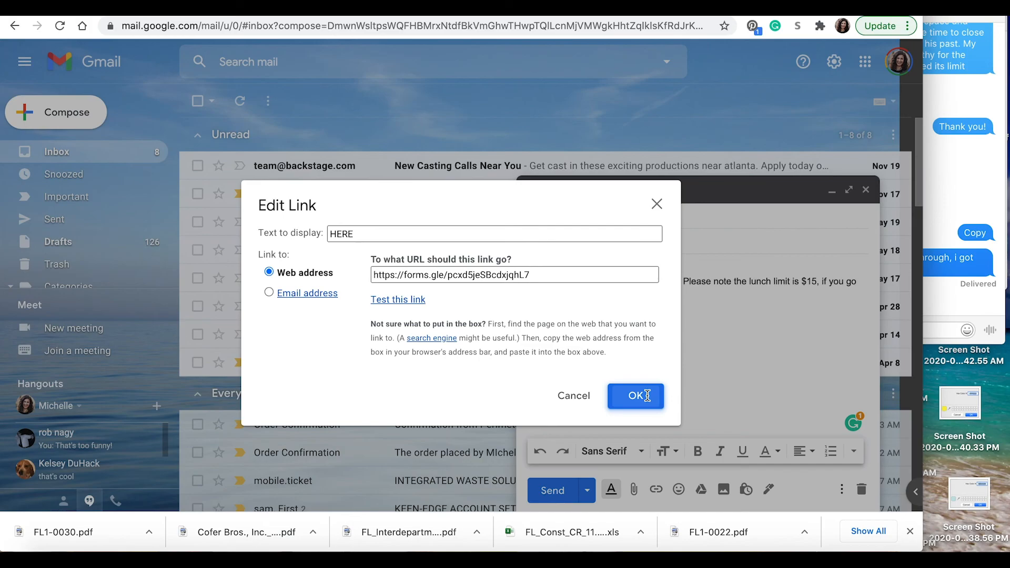
left_click(647, 395)
Step: Delete the bare URL line and its empty line, then send the email
left_click_drag(676, 335, 528, 339)
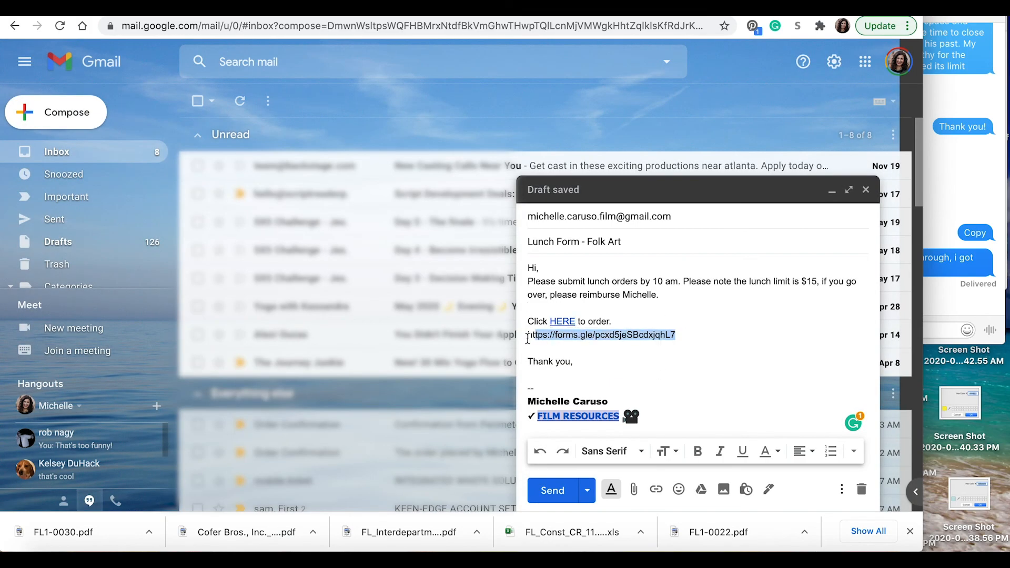
key("BackSpace")
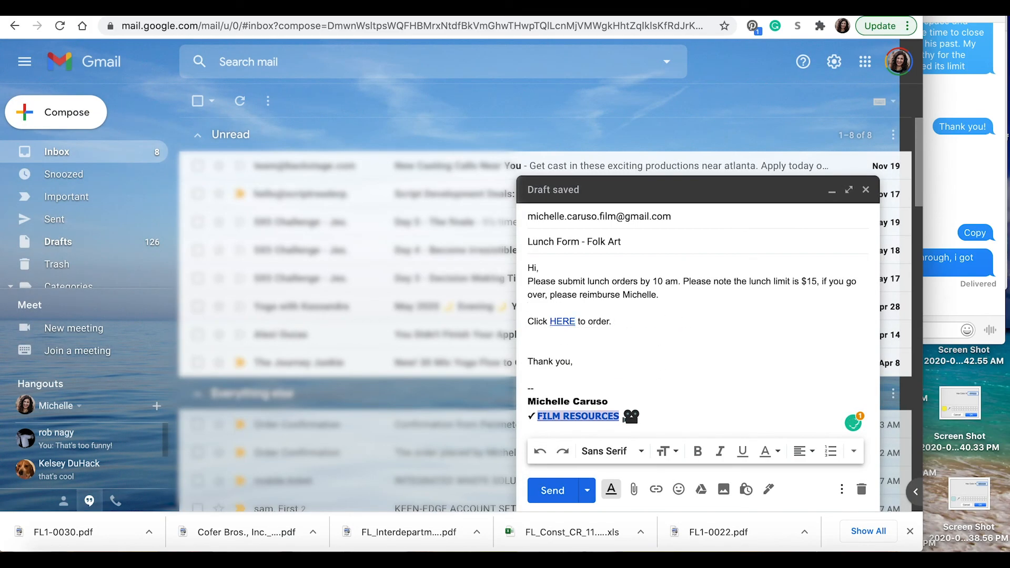
key("BackSpace")
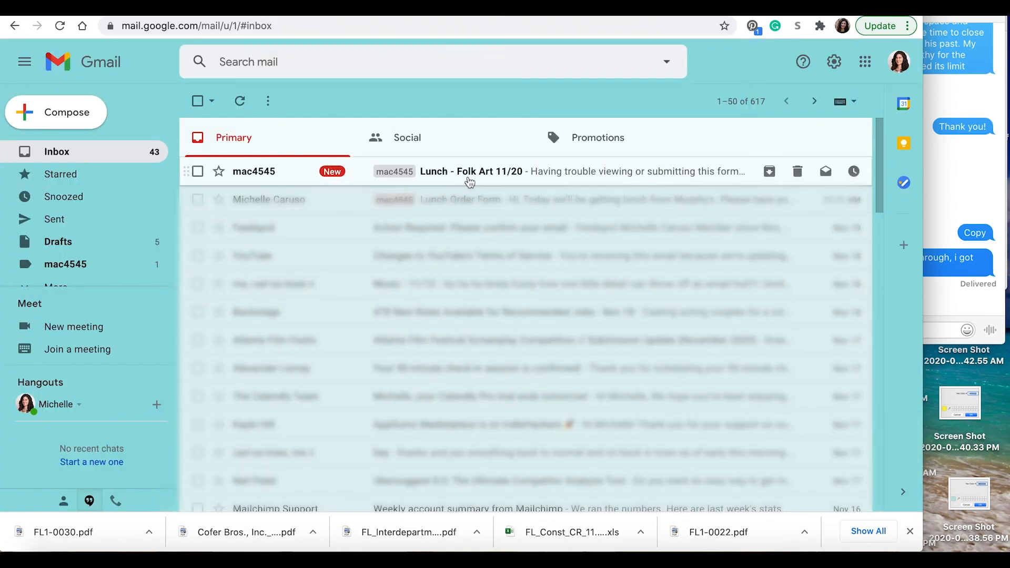
left_click(468, 177)
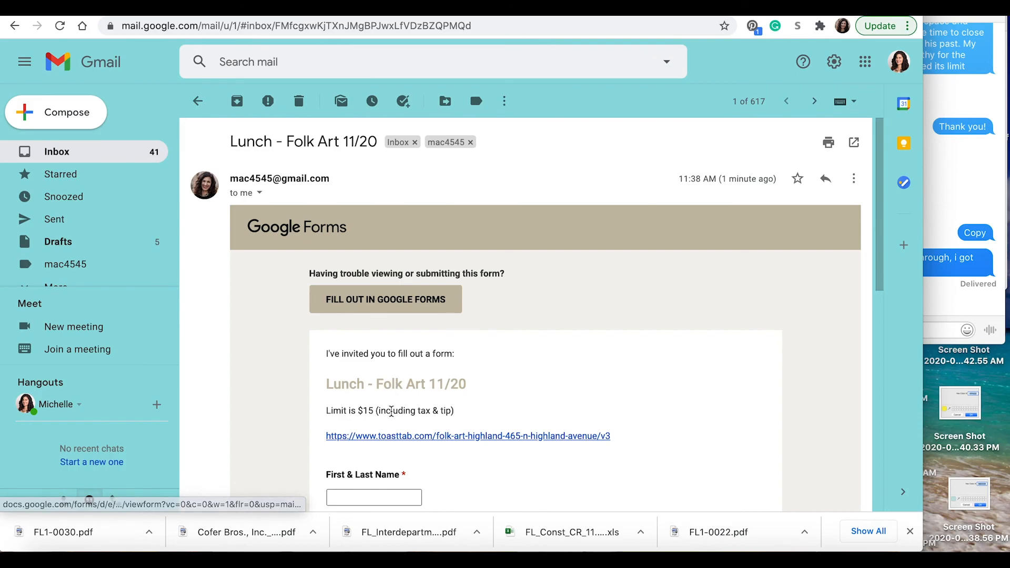
Step: Follow the toasttab.com link in the form email to the Folk Art Highland ordering menu
scroll(542, 409, "down", 3)
scroll(541, 408, "down", 3)
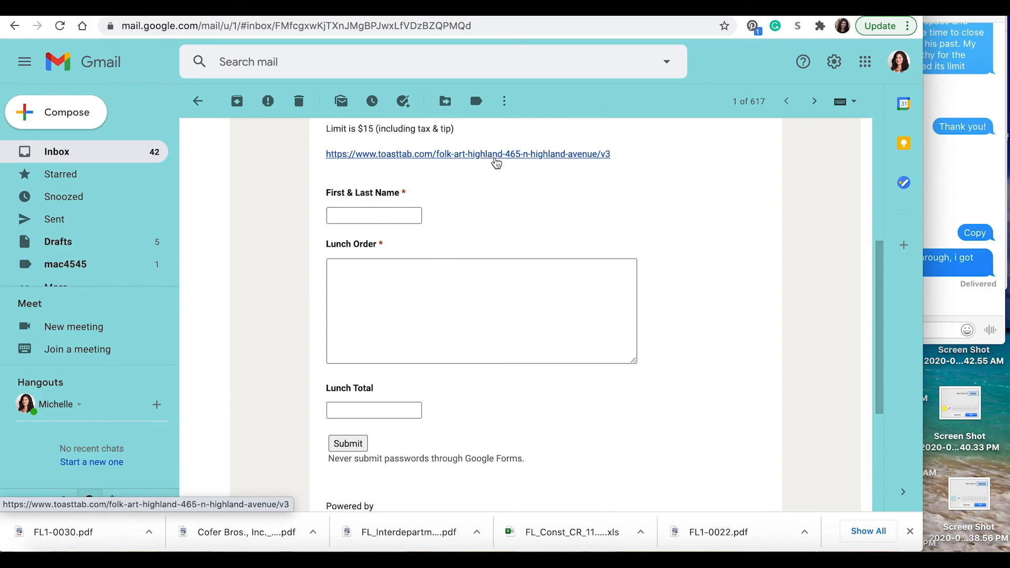
left_click(496, 154)
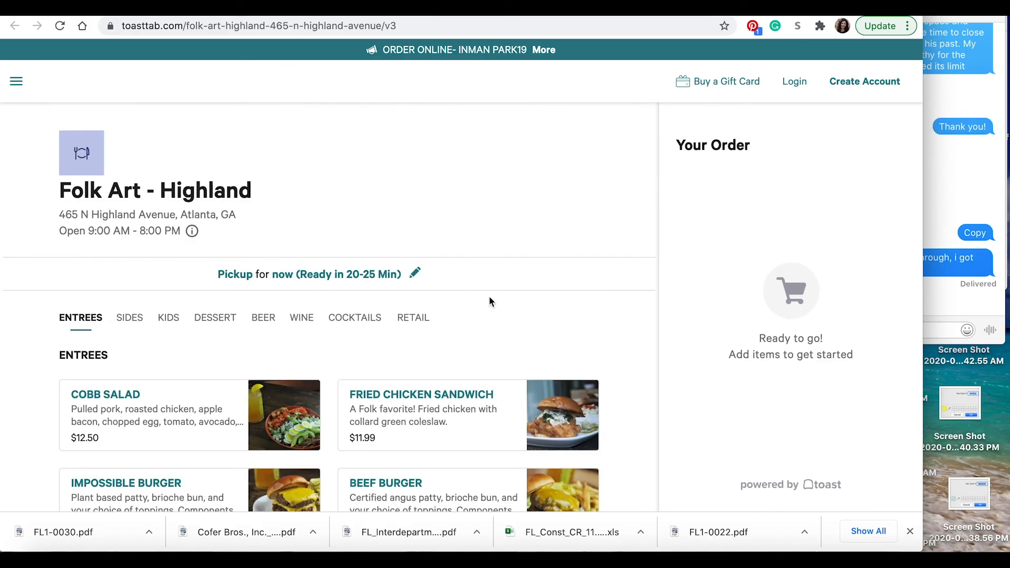
Step: Check the Cobb Salad price on the menu and enter the respondent's name in the form
scroll(490, 301, "down", 4)
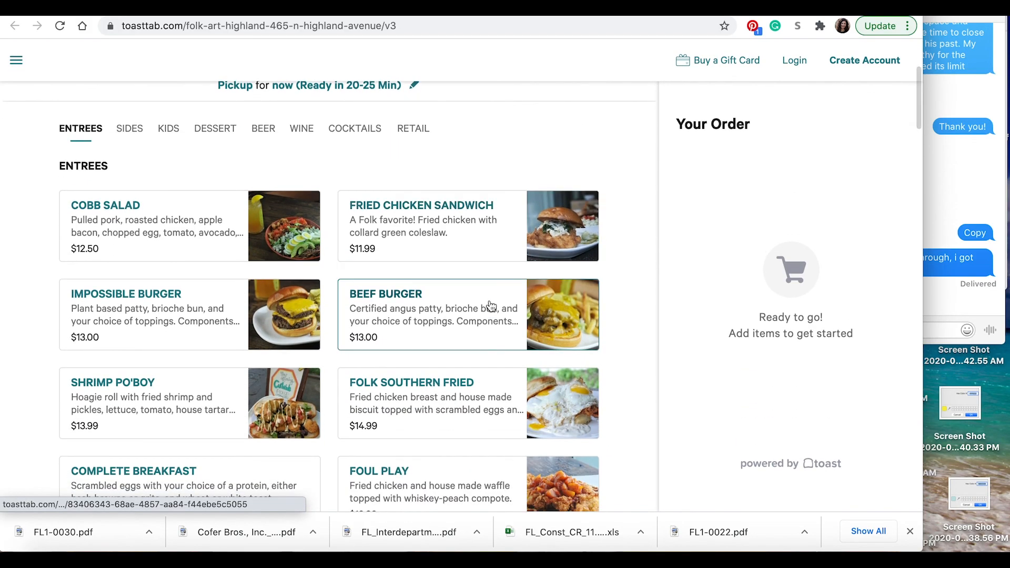
left_click(201, 223)
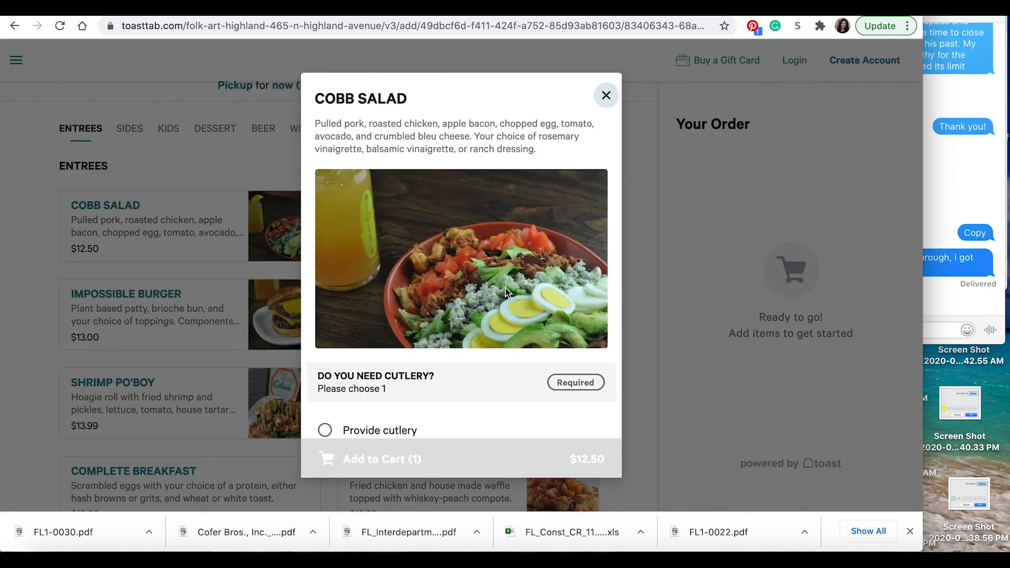
scroll(506, 292, "down", 10)
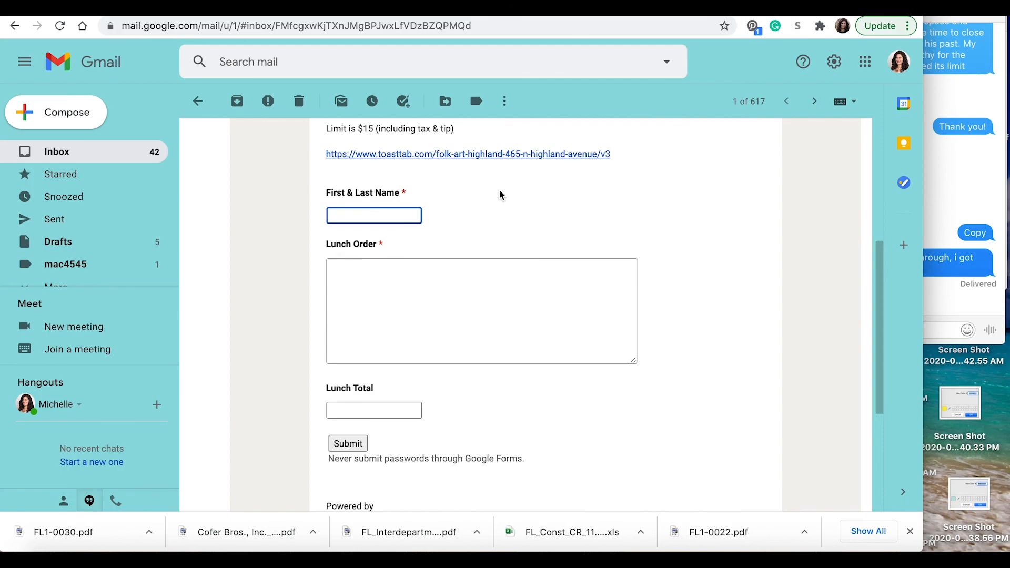
left_click(453, 293)
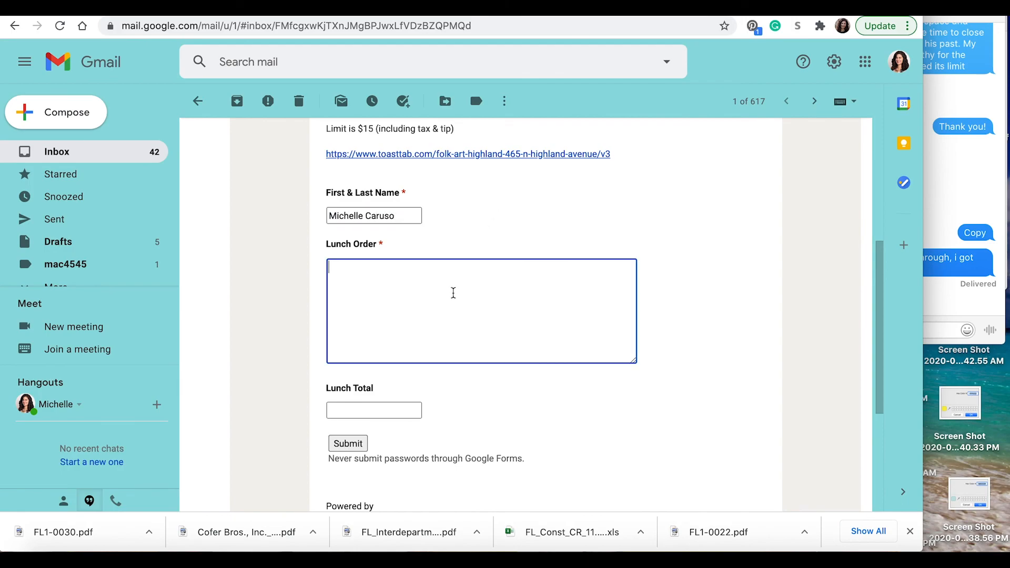
Step: Fill the Lunch Order field with 'Cobb Salad' and 'Ranch' on a second line
left_click(476, 16)
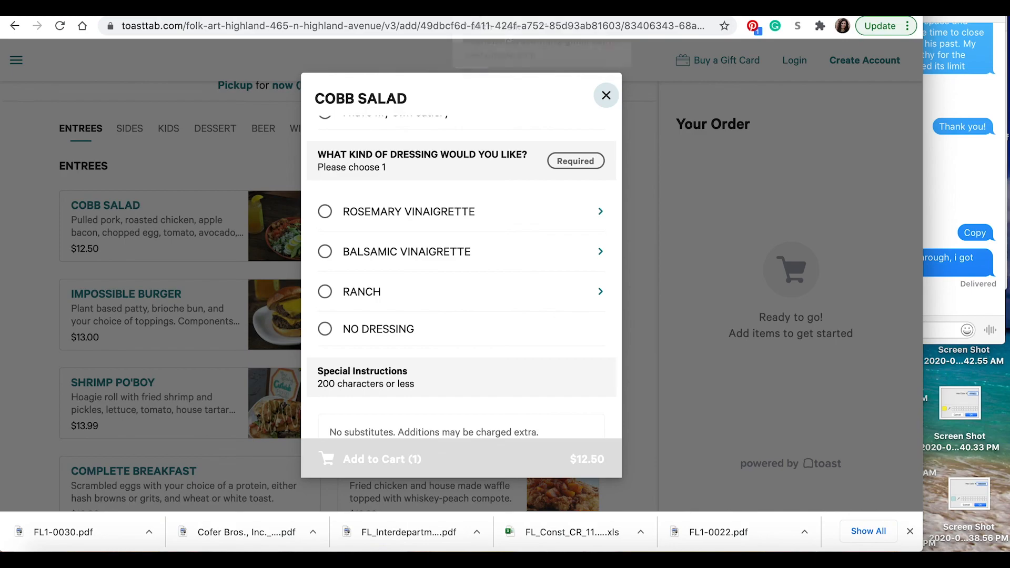
type("Cobb Salad")
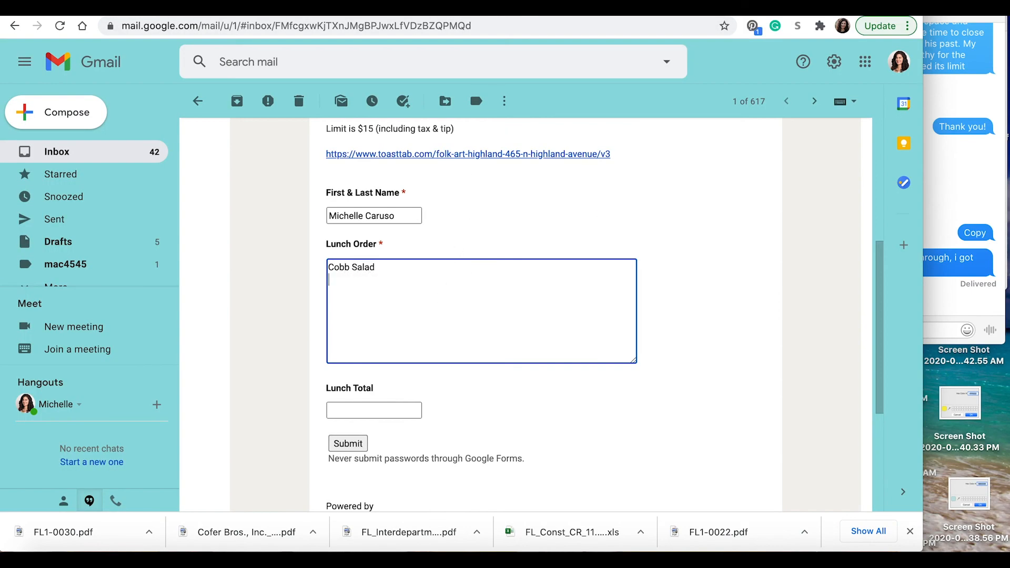
left_click(540, 18)
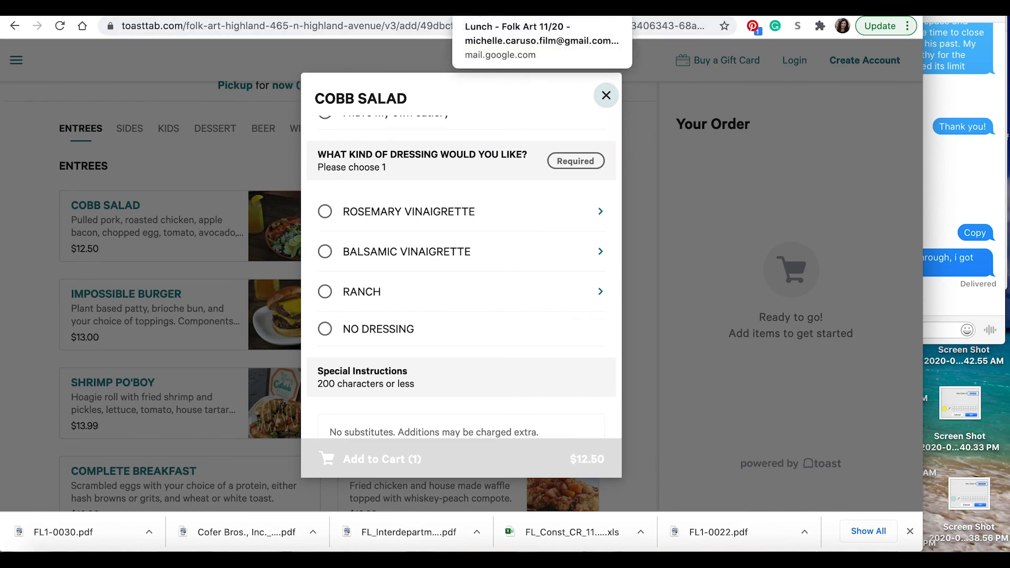
key("ctrl+shift+Tab")
key("Return")
type("Ranch")
key("ctrl+Tab")
scroll(475, 257, "down", 3)
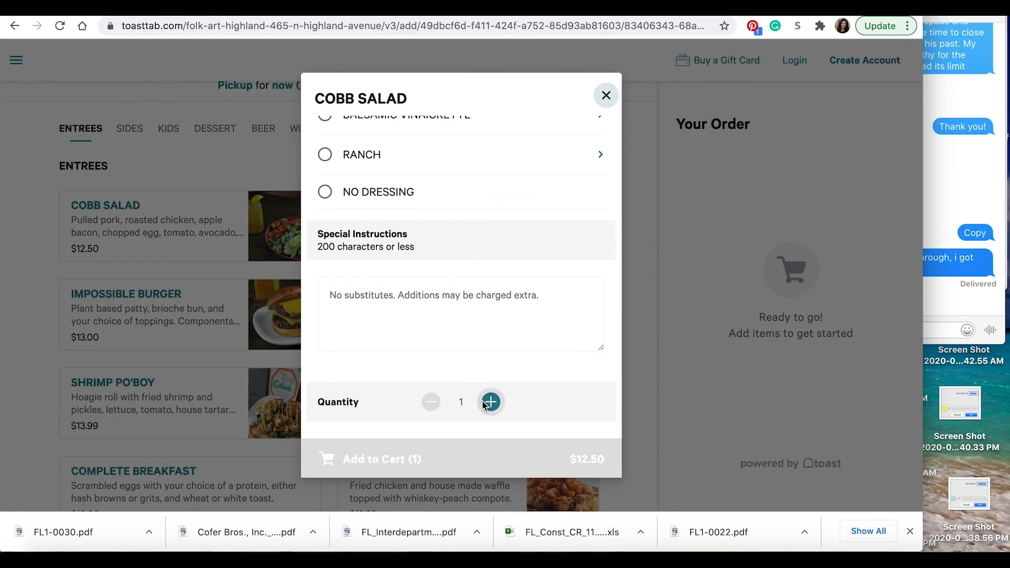
left_click(606, 95)
key("ctrl+shift+Tab")
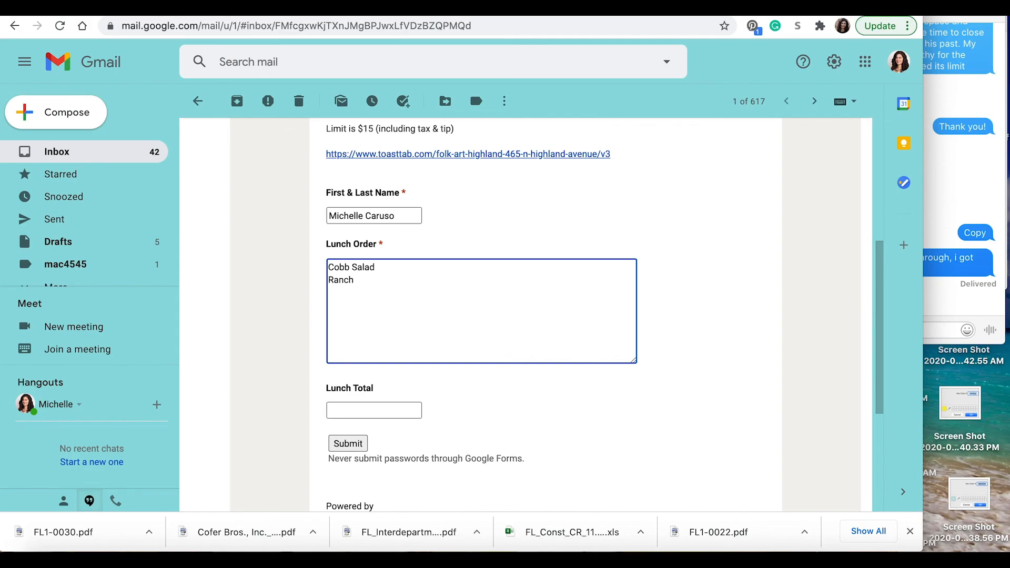
Step: Enter 12.50 as the Lunch Total and submit the embedded form
left_click(373, 411)
type("12.50")
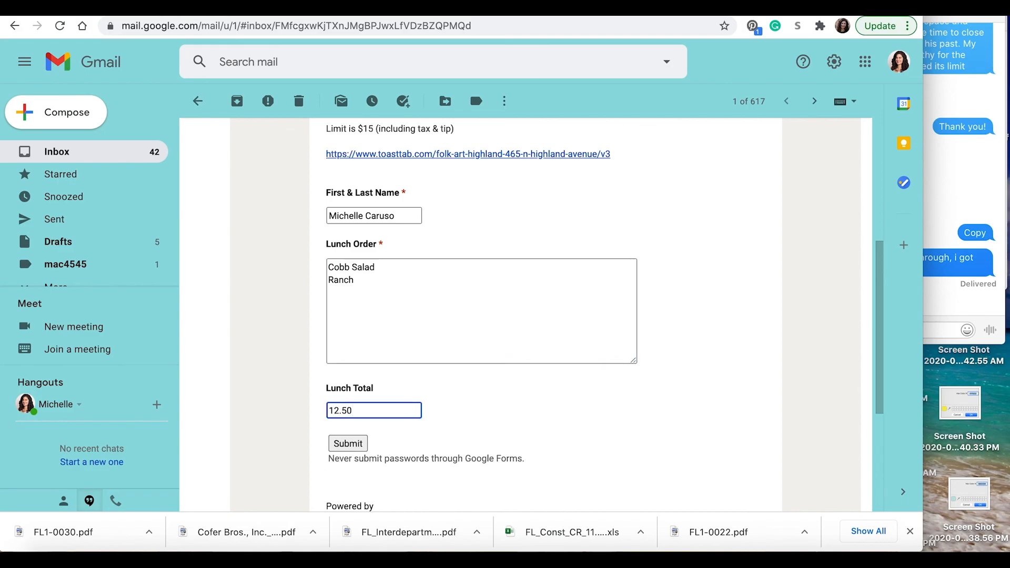
scroll(406, 418, "up", 2)
scroll(405, 417, "down", 5)
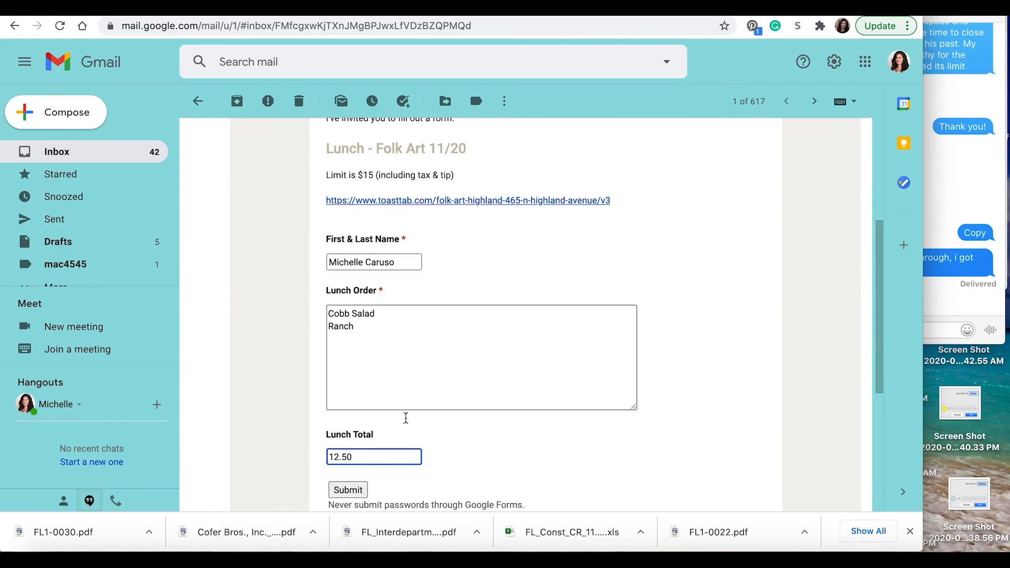
left_click(353, 379)
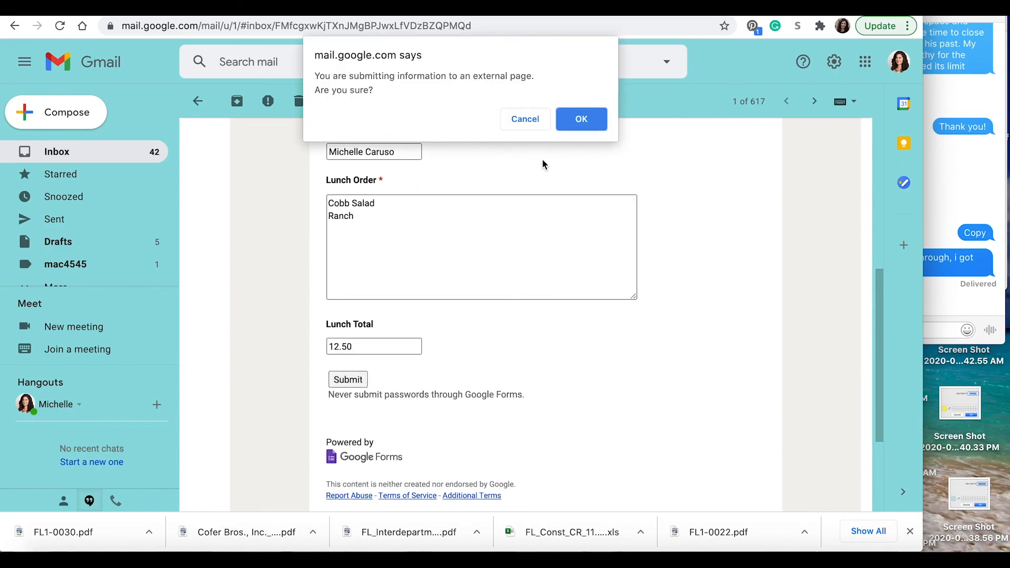
Step: Confirm the first submission, open the form in Google Forms, and enter a second respondent's name
left_click(576, 114)
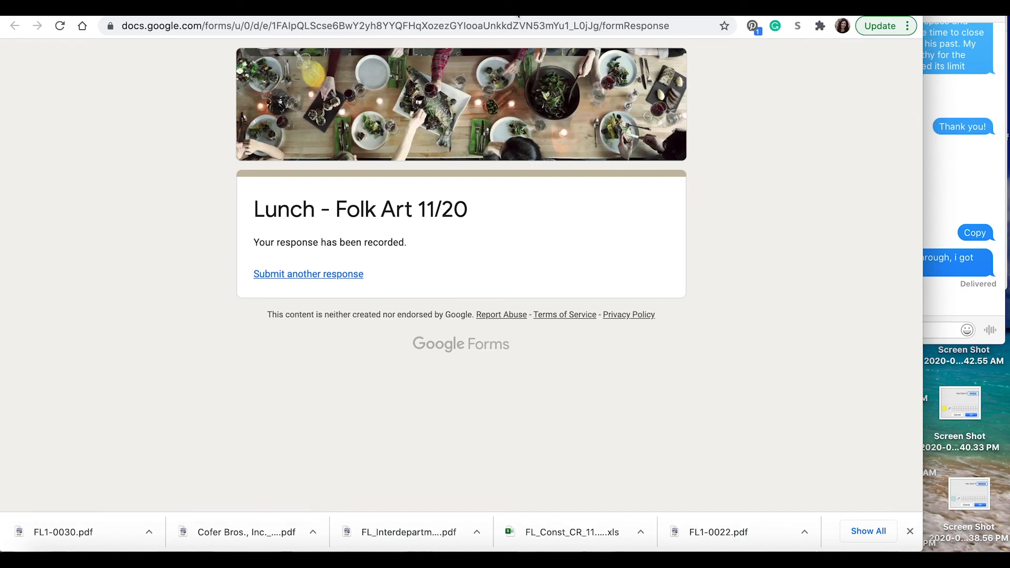
left_click(448, 8)
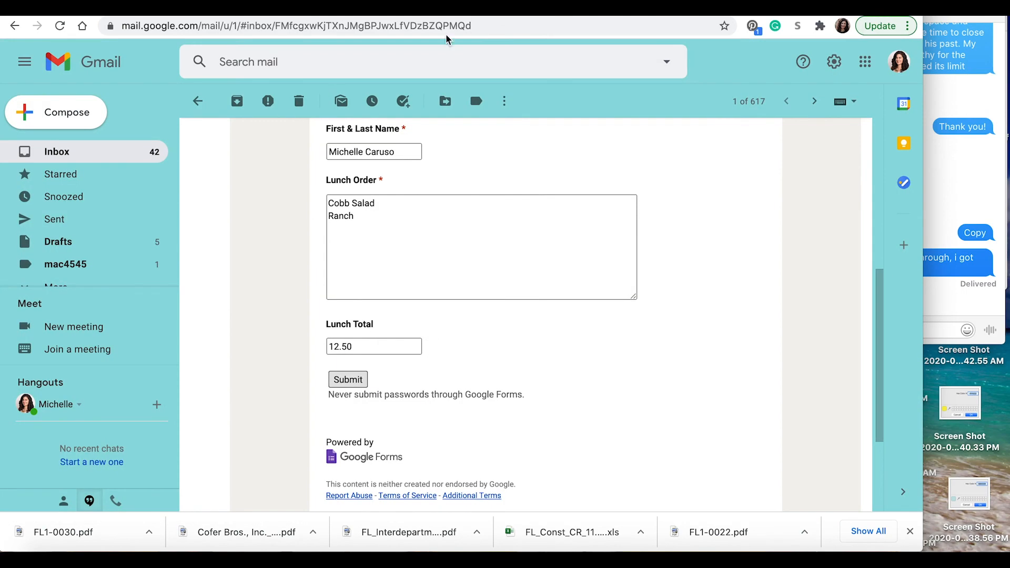
scroll(293, 210, "up", 7)
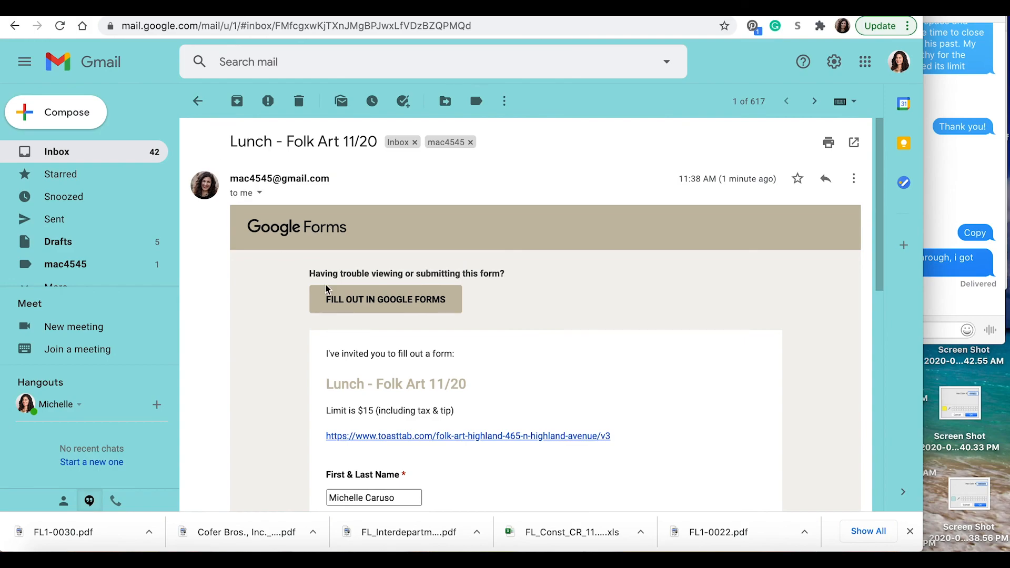
left_click(375, 303)
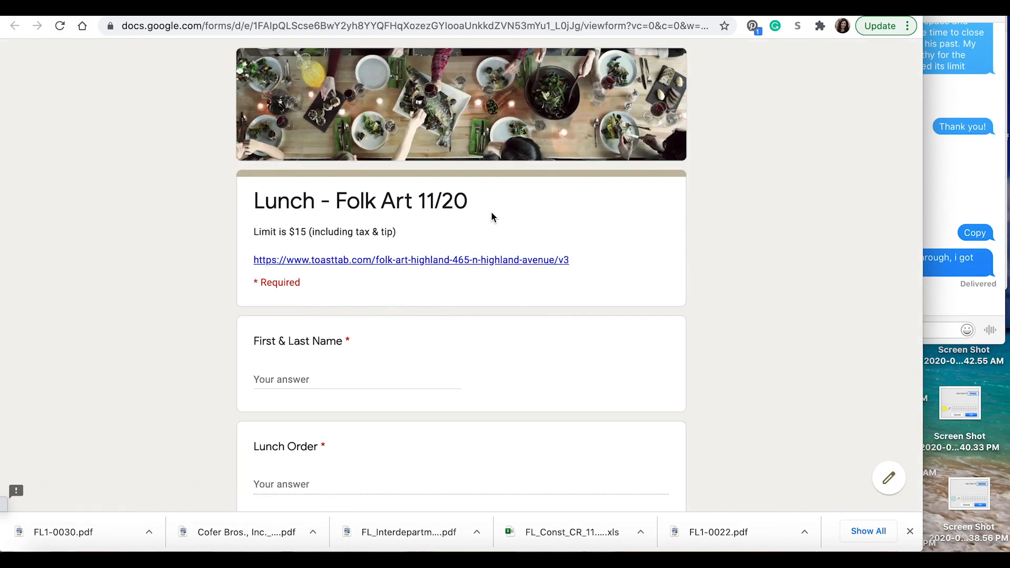
scroll(493, 217, "down", 2)
left_click(377, 279)
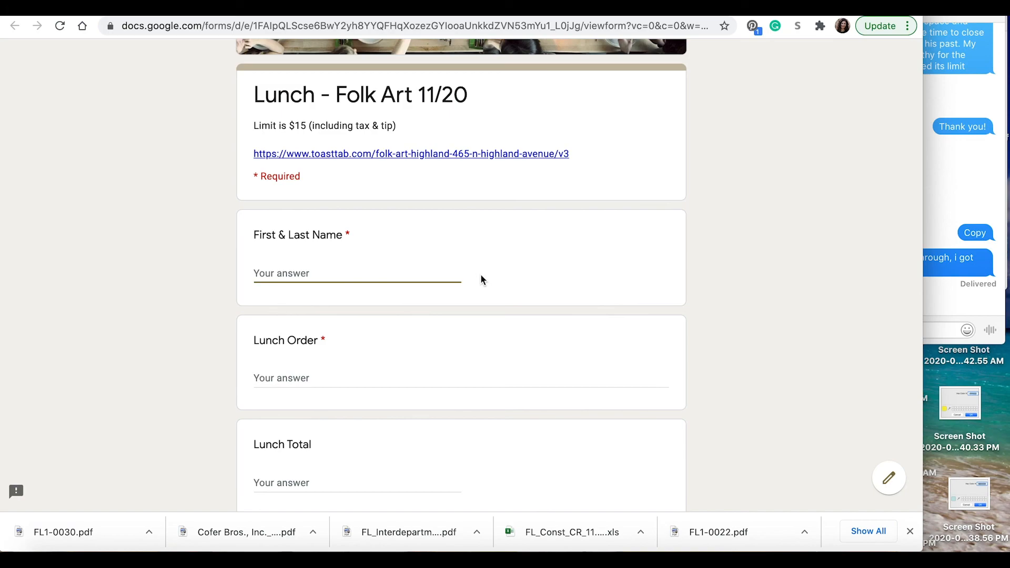
Step: Check the Shrimp Po'Boy price, then enter 'Shrimp Po Boy' with total 13.99 and submit
key("ctrl+Tab")
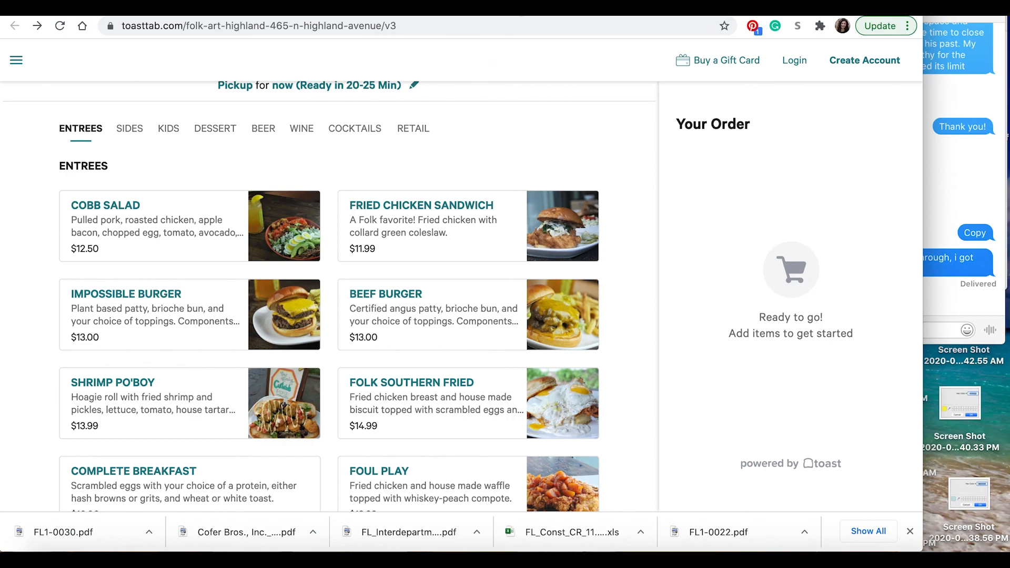
left_click(176, 413)
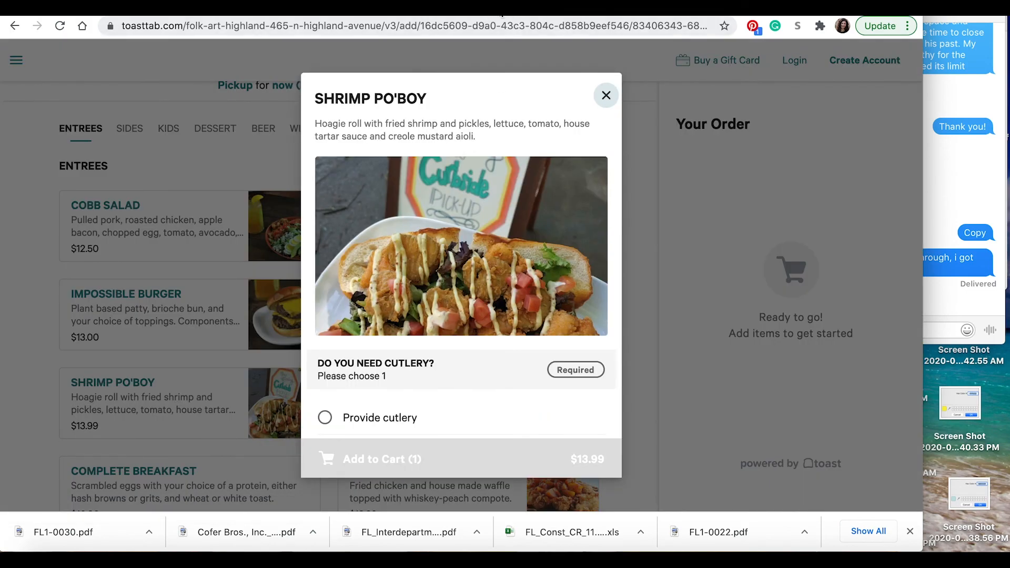
left_click(503, 8)
left_click(335, 373)
type("Sh")
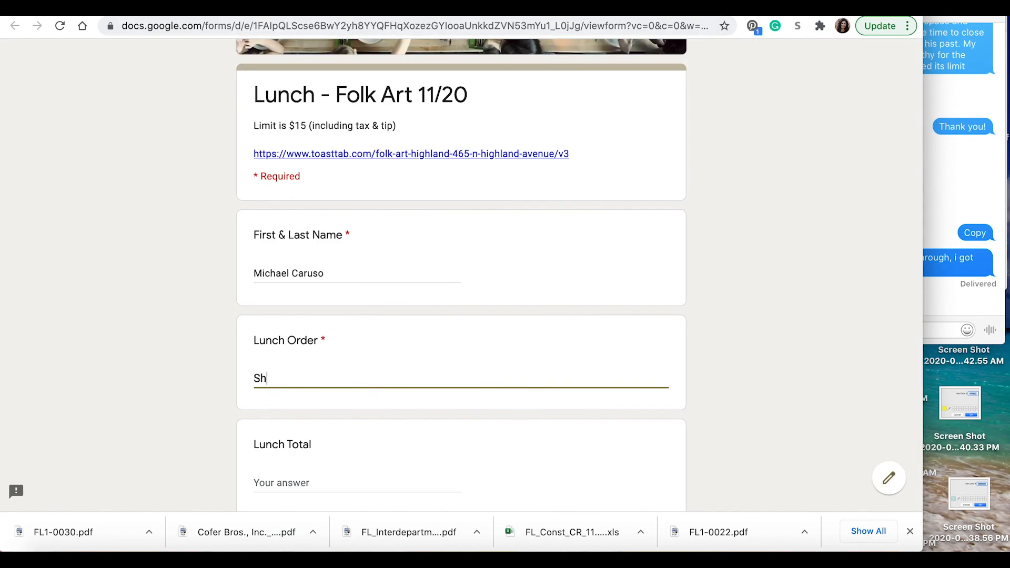
type("rimp PO")
key("BackSpace")
key("BackSpace")
type("Po Boy")
key("Tab")
type("13.99")
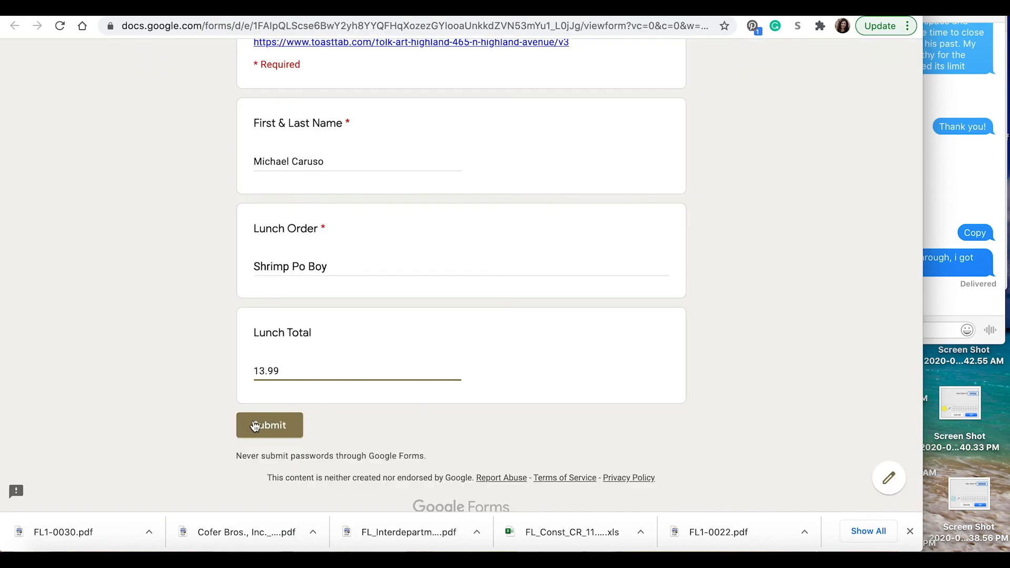
left_click(255, 426)
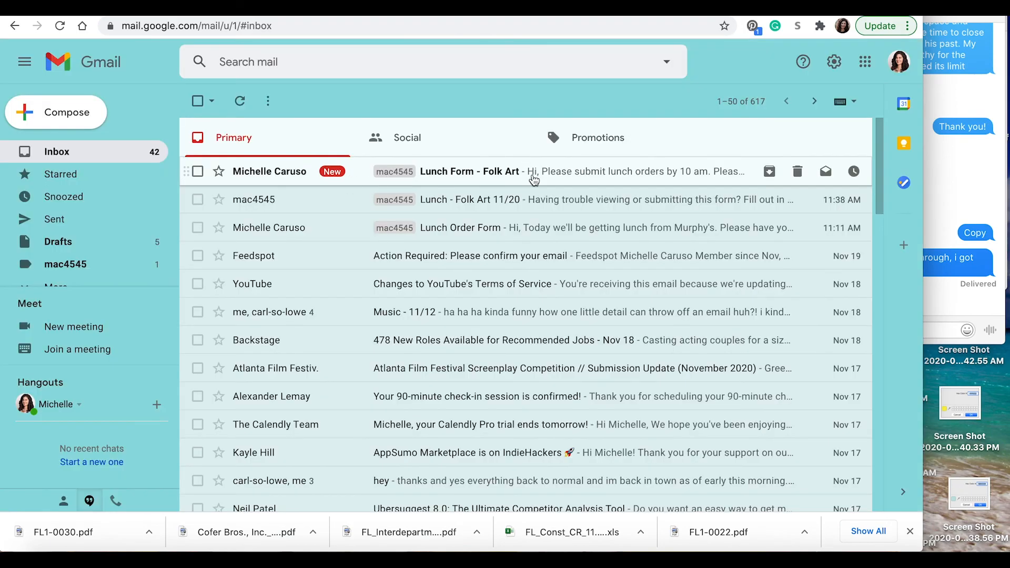
Step: Open the 'Lunch Form - Folk Art' email and follow its HERE link to the Drive folder
left_click(533, 175)
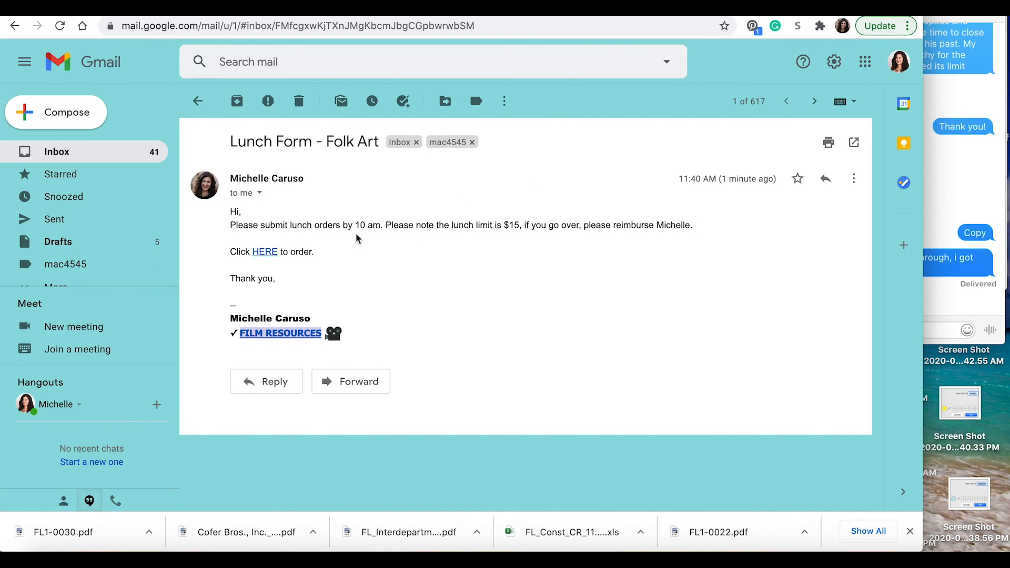
left_click(272, 253)
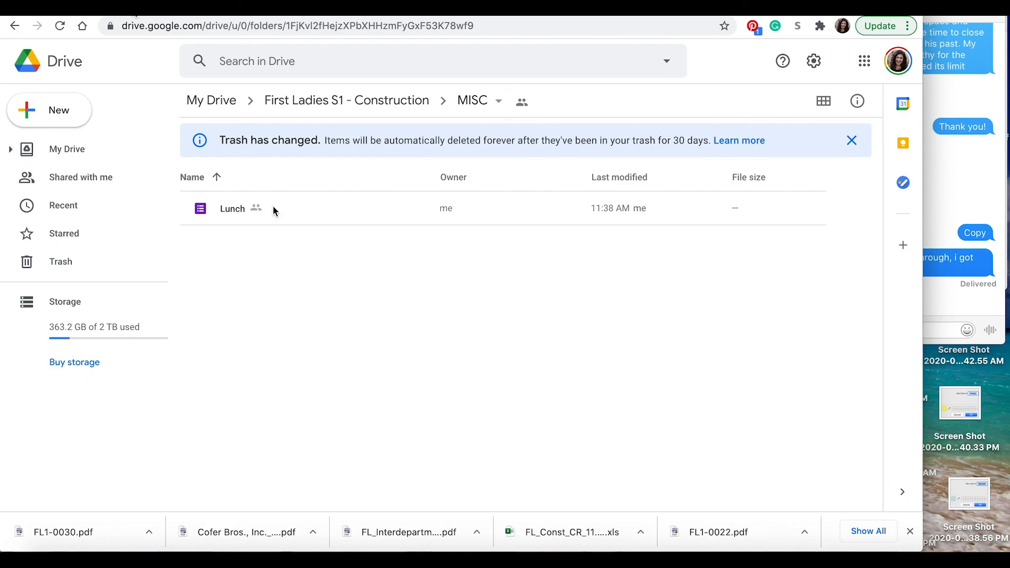
Step: Double-click the Lunch form in the MISC folder to open it for editing
double_click(274, 210)
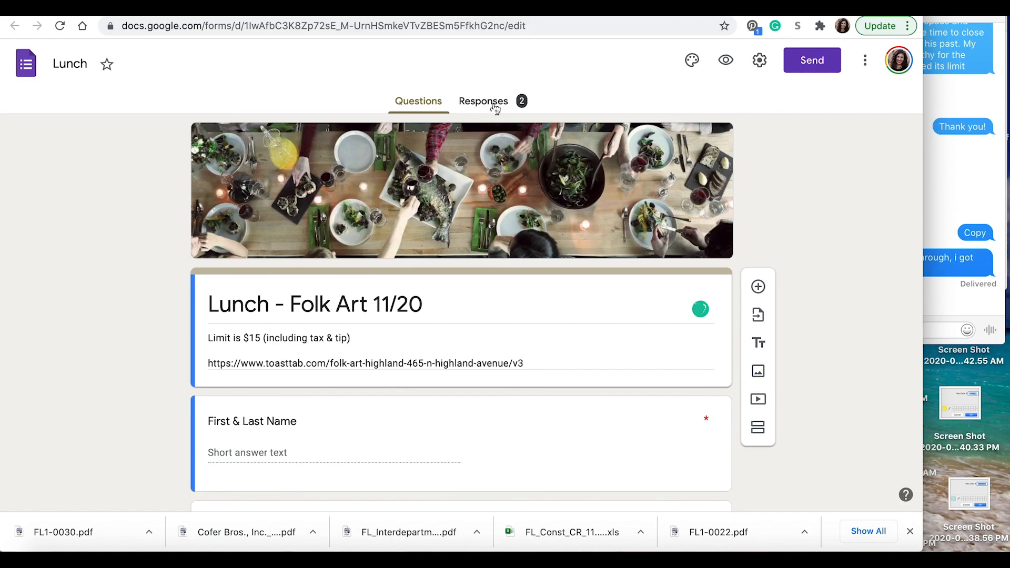
Step: Link the form's Responses to a newly created spreadsheet, Lunch (Responses)
left_click(495, 104)
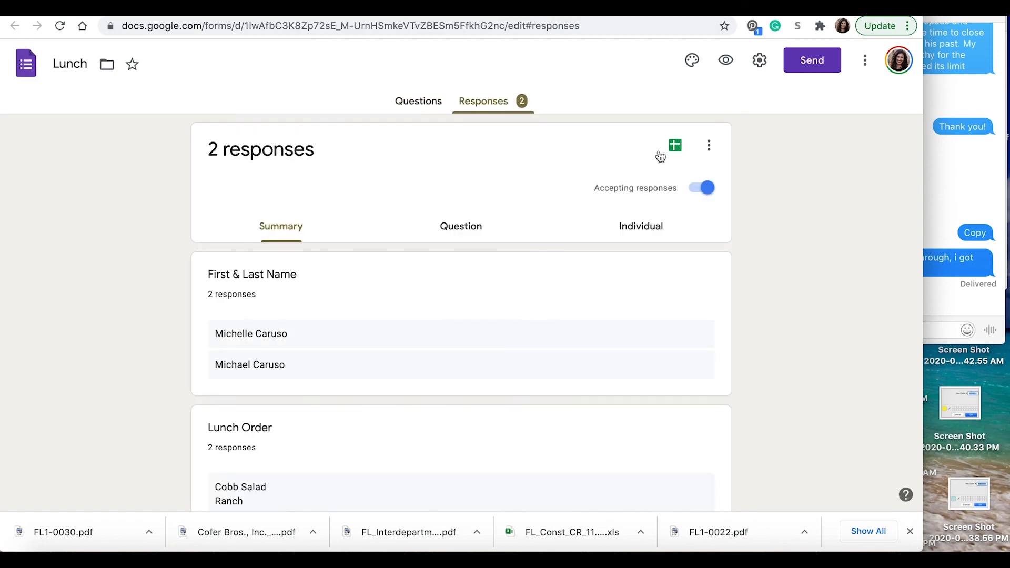
left_click(668, 152)
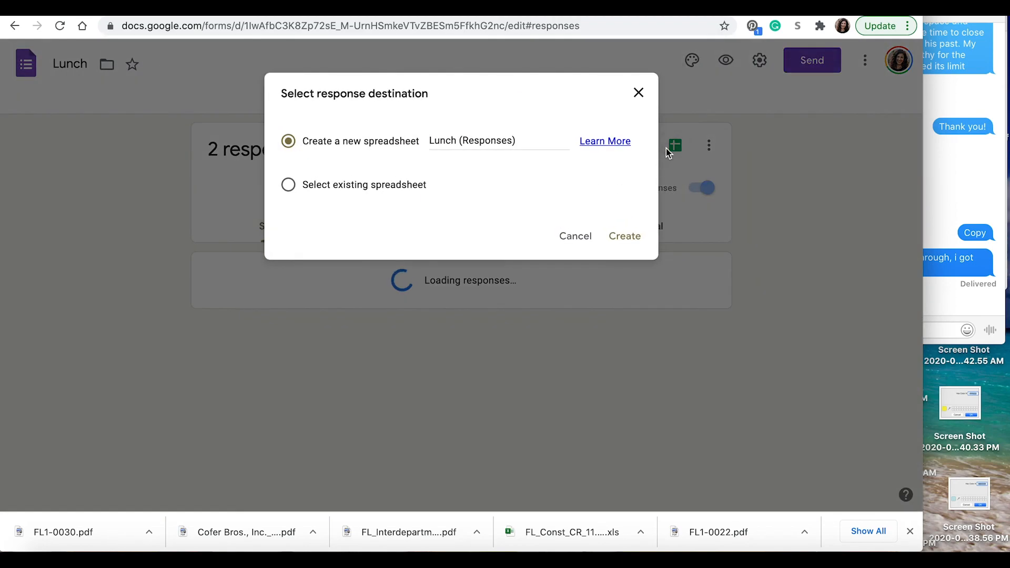
left_click(625, 236)
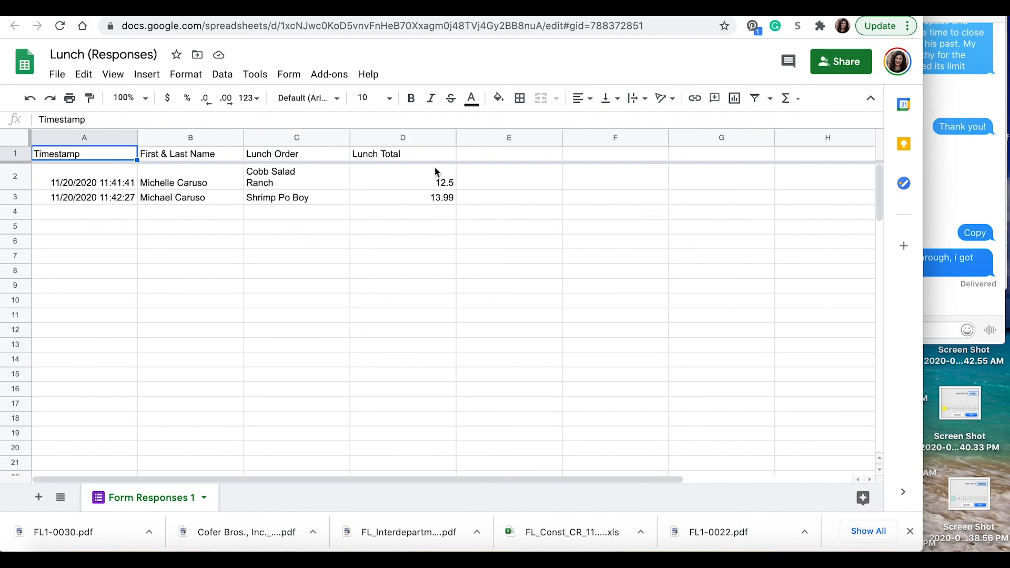
Step: Insert a blank column left of the names and title it 'Restaurant'
left_click(219, 141)
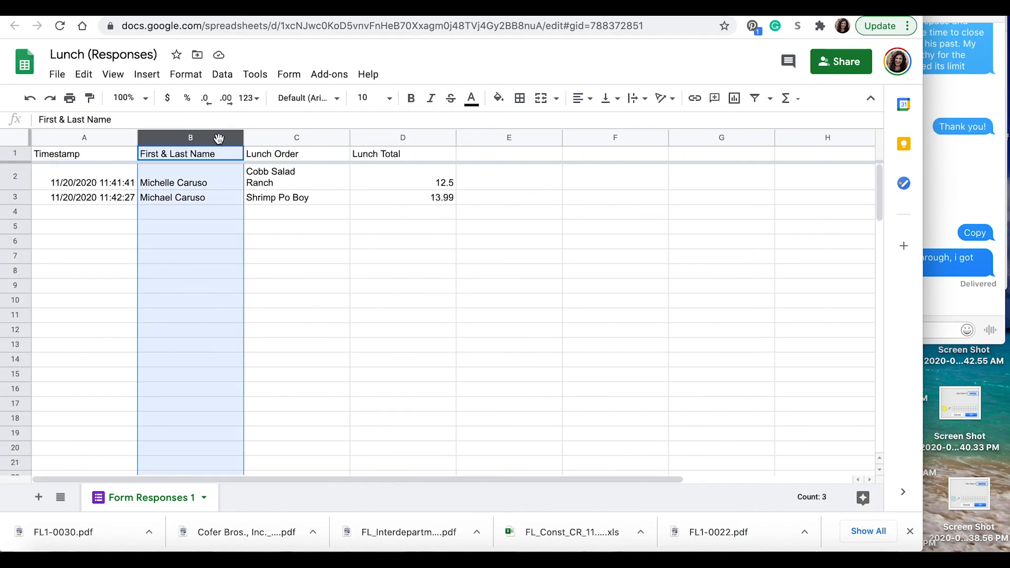
right_click(218, 141)
left_click(290, 197)
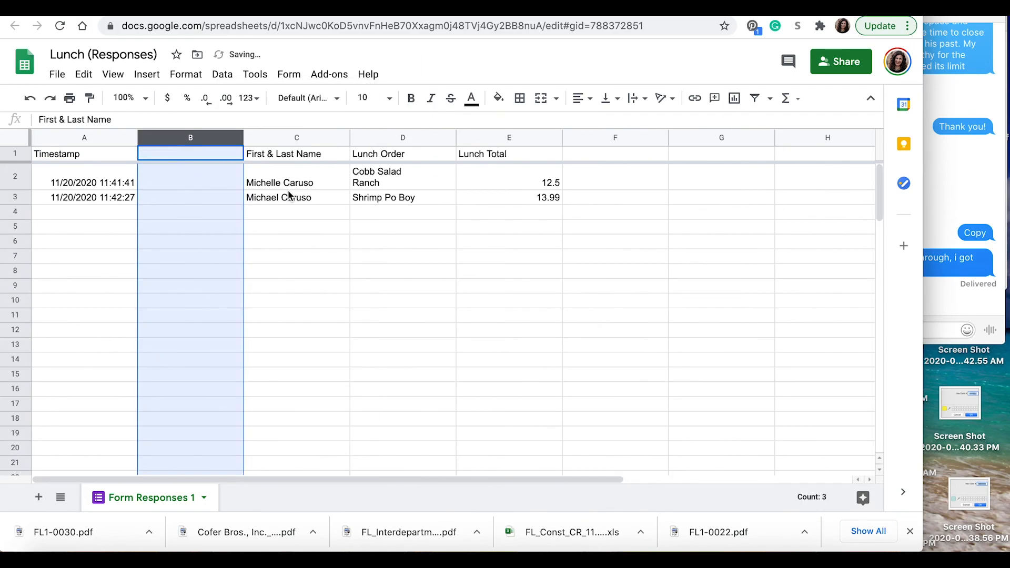
left_click(213, 156)
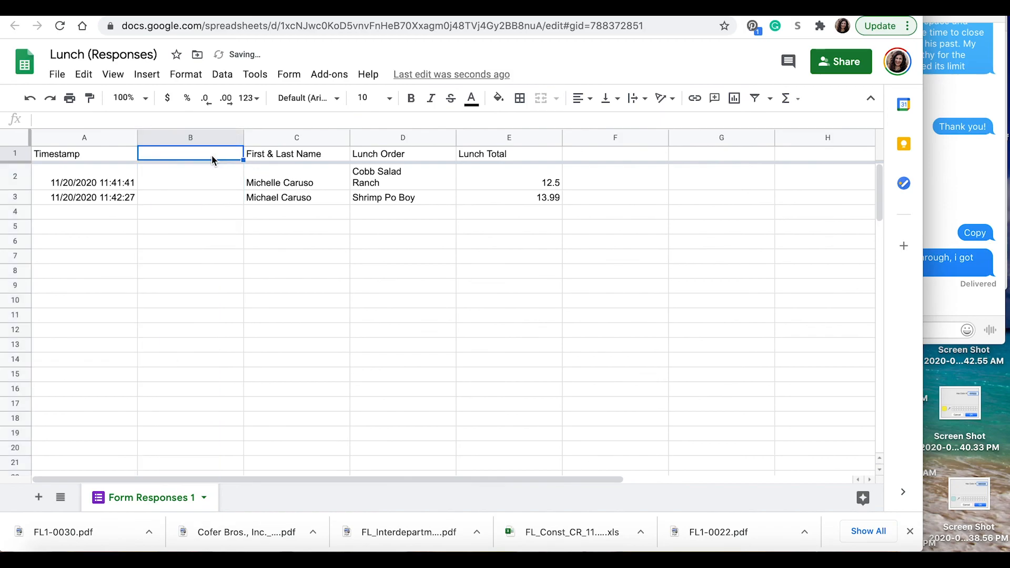
type("Restaurant")
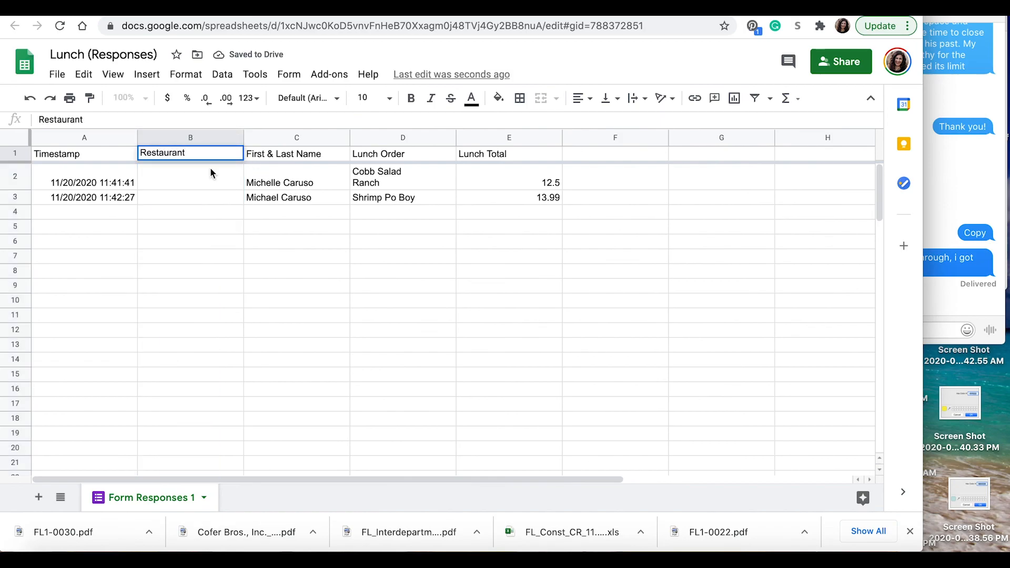
left_click(210, 180)
Step: Enter 'Folk Art' in cells B2 and B3, then select response rows A2 to E3
type("Folk art")
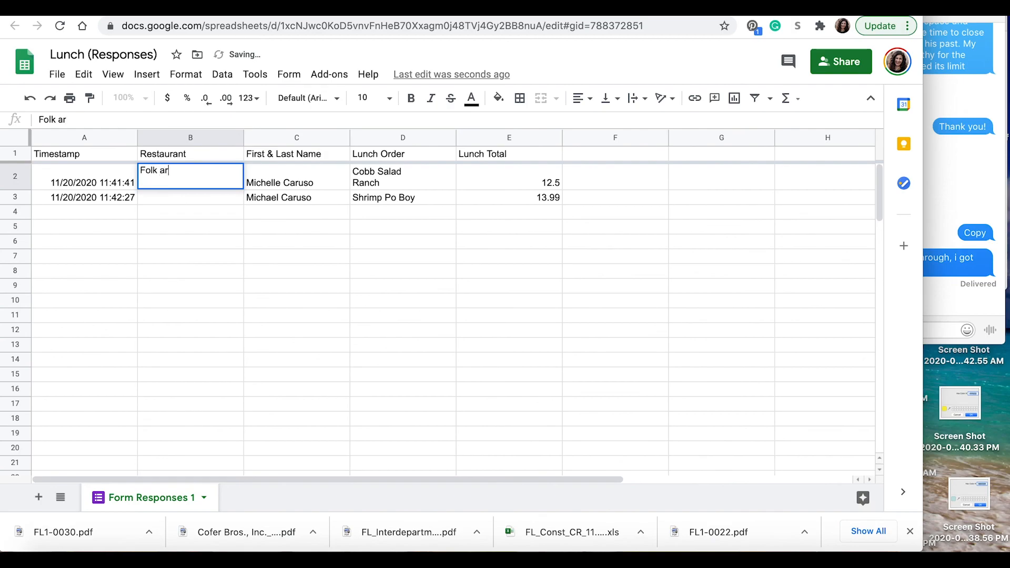
key("Return")
key("Up")
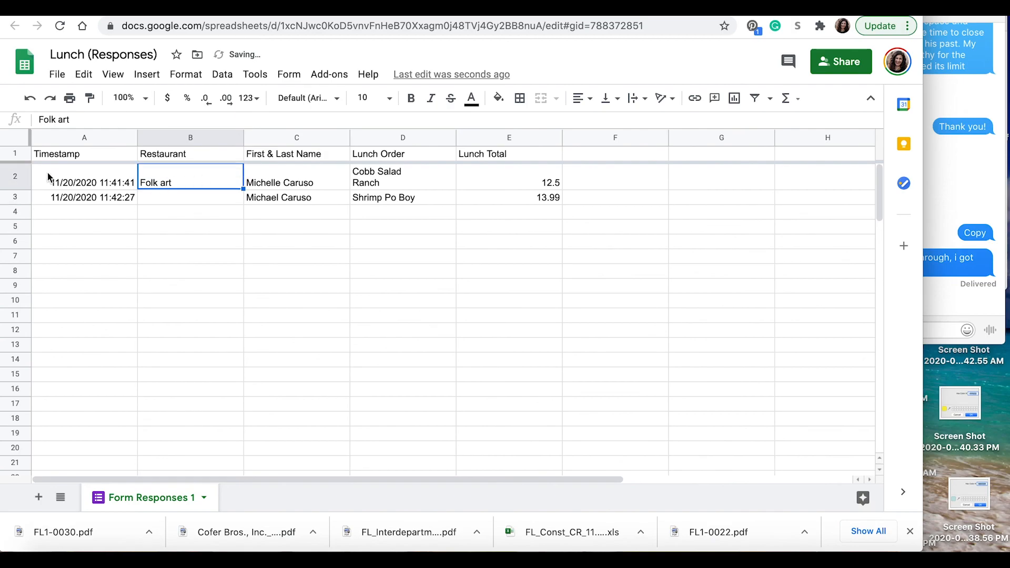
double_click(177, 186)
left_click_drag(174, 170, 157, 169)
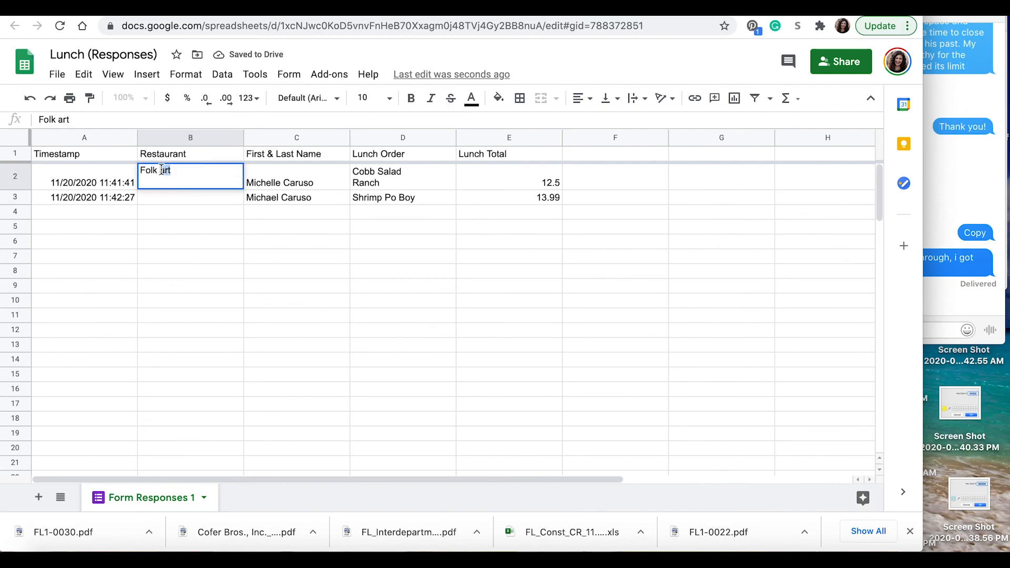
type("Art")
key("Return")
type("Folk Art")
left_click(617, 270)
left_click_drag(105, 182, 508, 207)
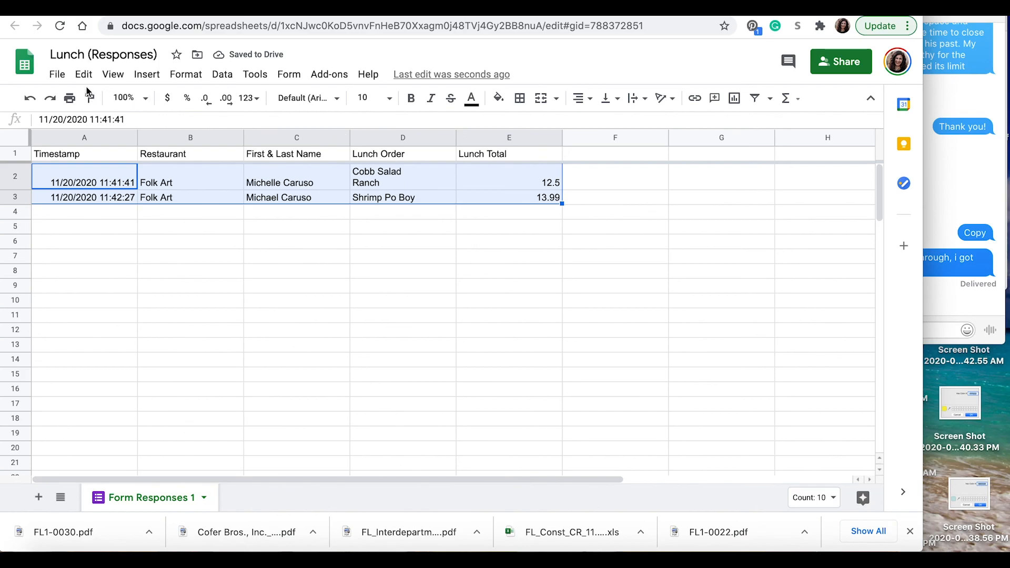
left_click(58, 76)
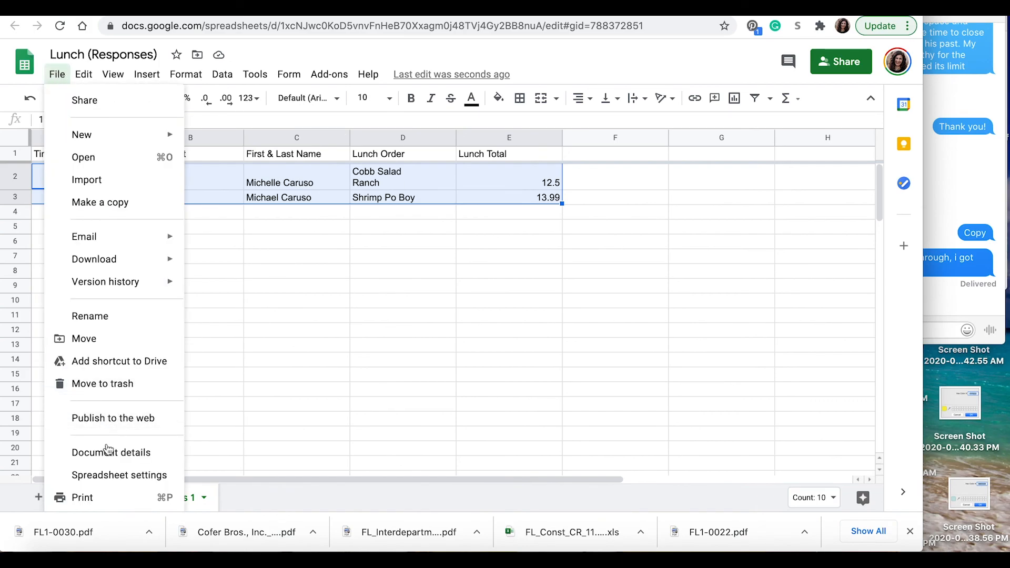
left_click(115, 494)
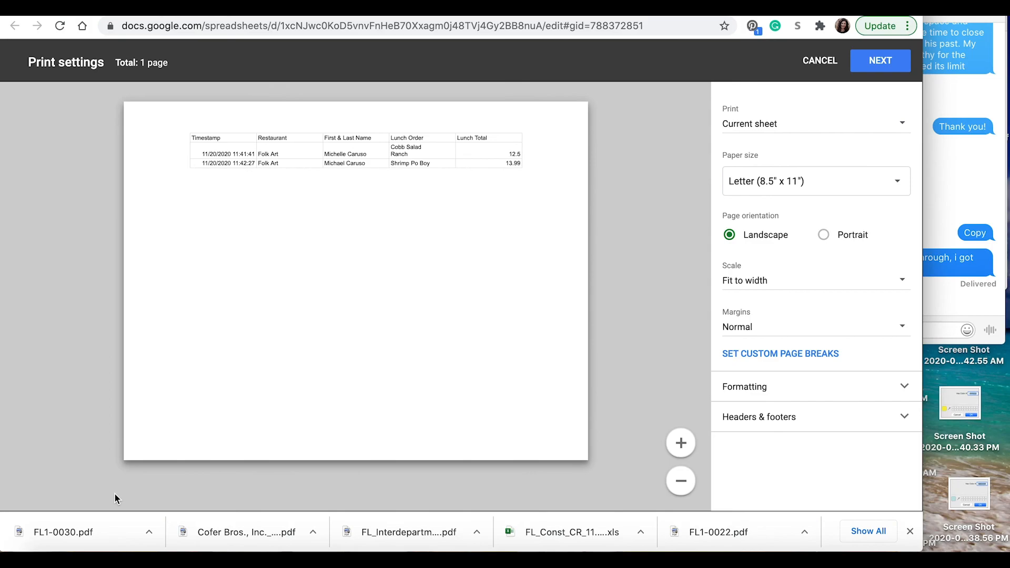
left_click(820, 60)
left_click(526, 293)
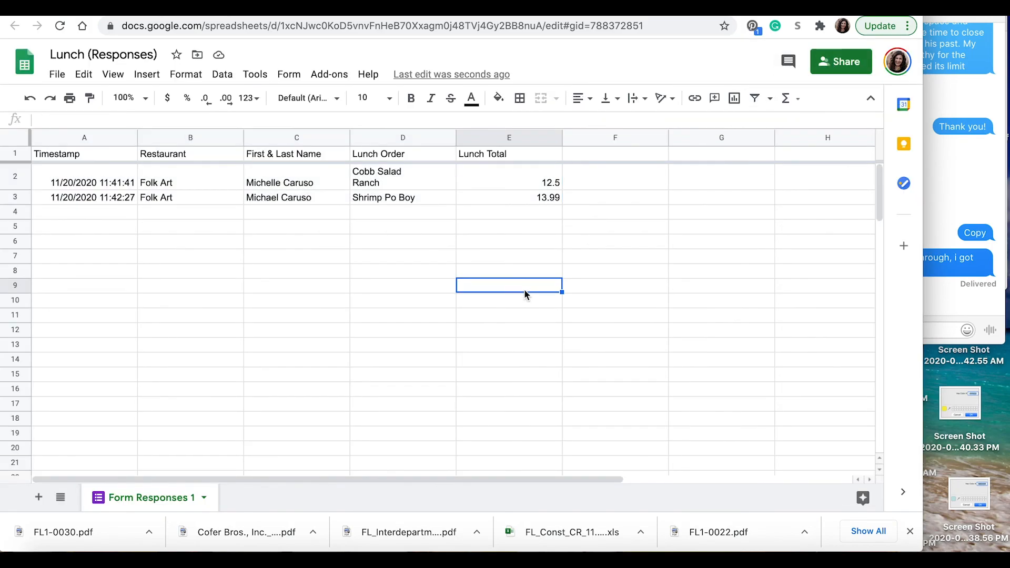